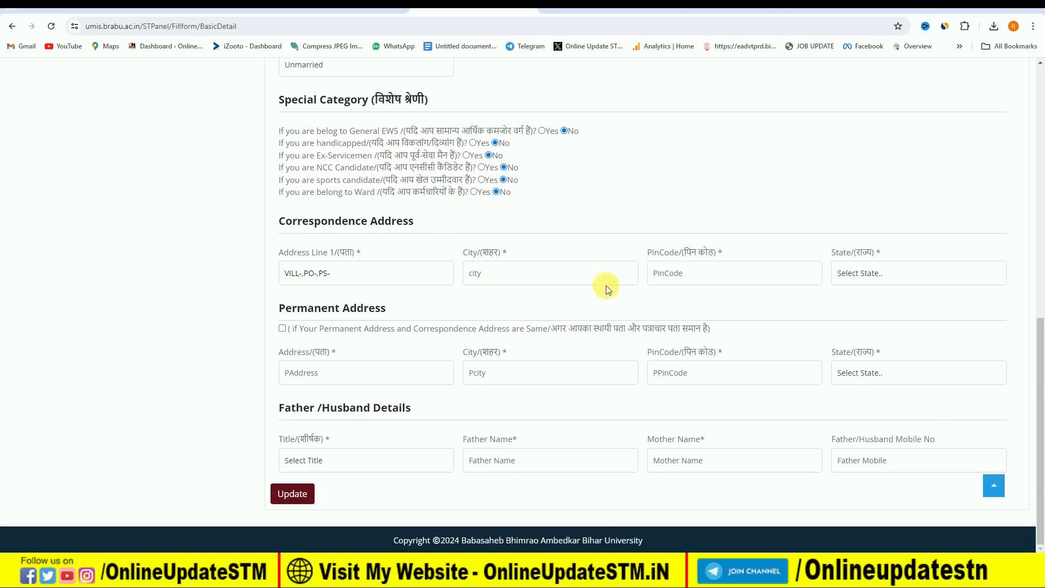
- Set the correspondence address state to Bihar and try to mark the permanent address as the same
{"action": "left_click", "coordinate": [854, 273]}
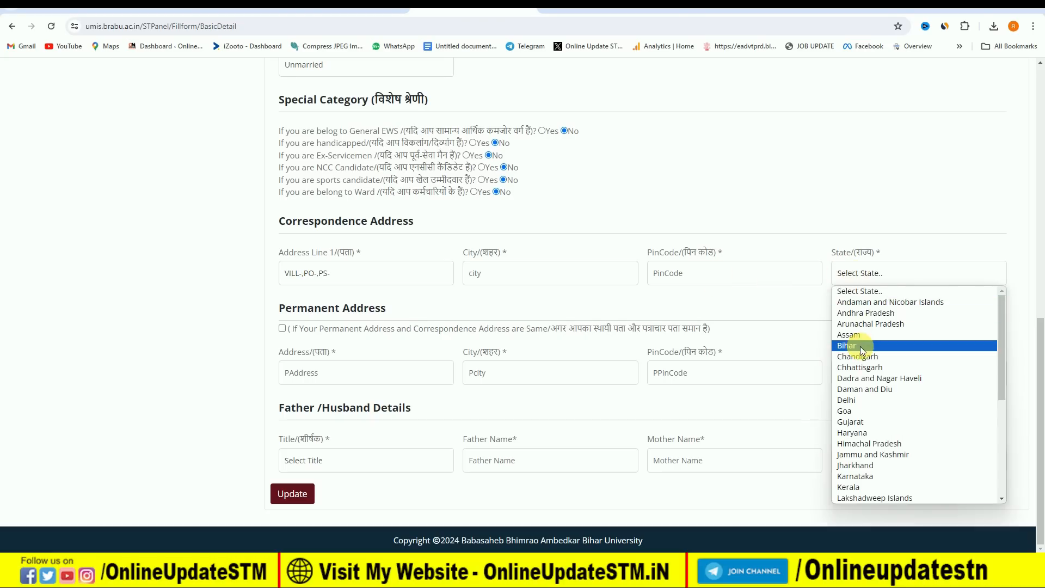
{"action": "left_click", "coordinate": [859, 344]}
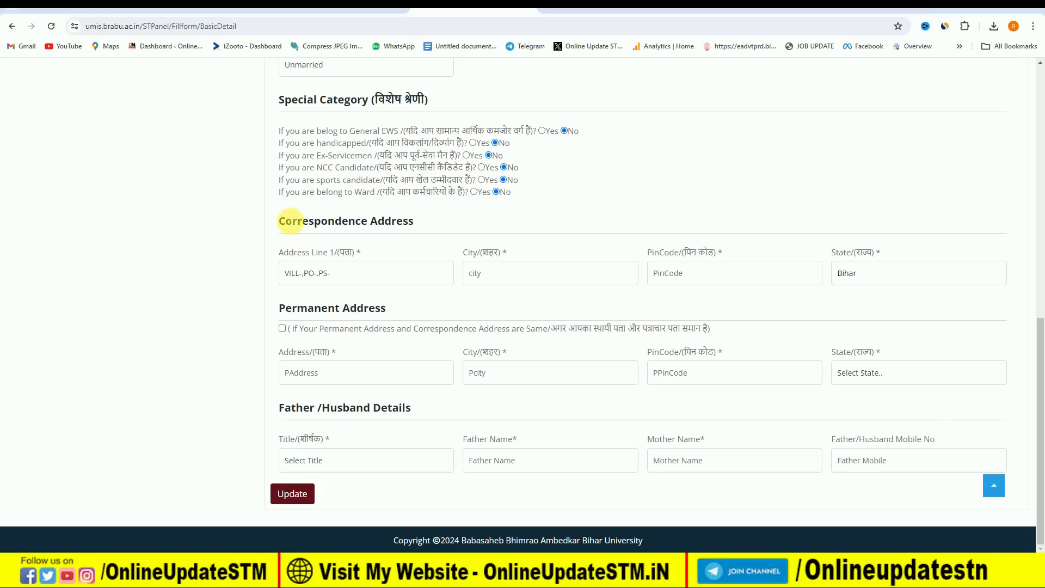
{"action": "left_click", "coordinate": [282, 329]}
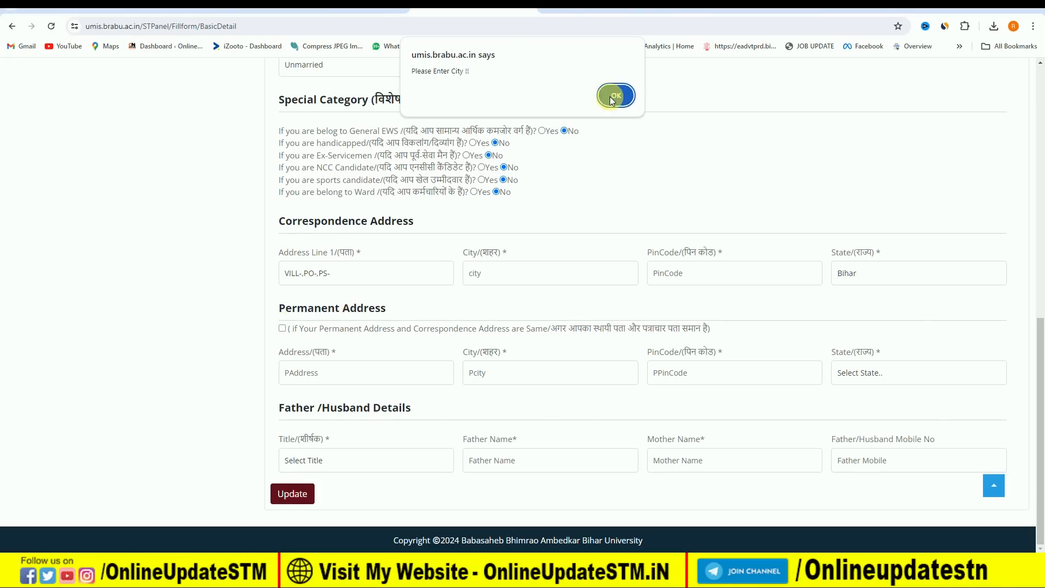
{"action": "left_click", "coordinate": [611, 96]}
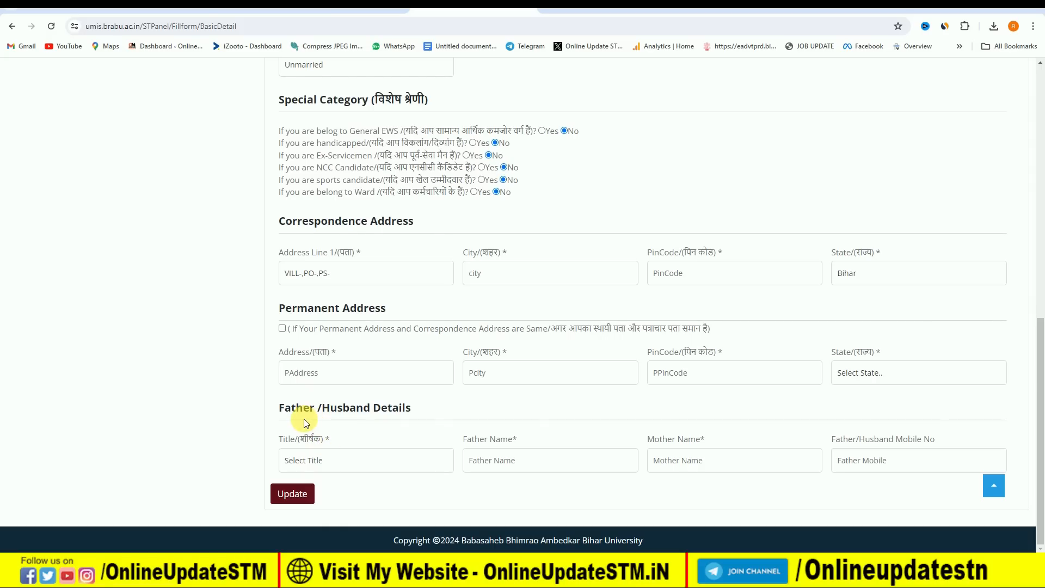
- Set the title in the father/husband details to S/O and update the personal details form
{"action": "left_click", "coordinate": [331, 458]}
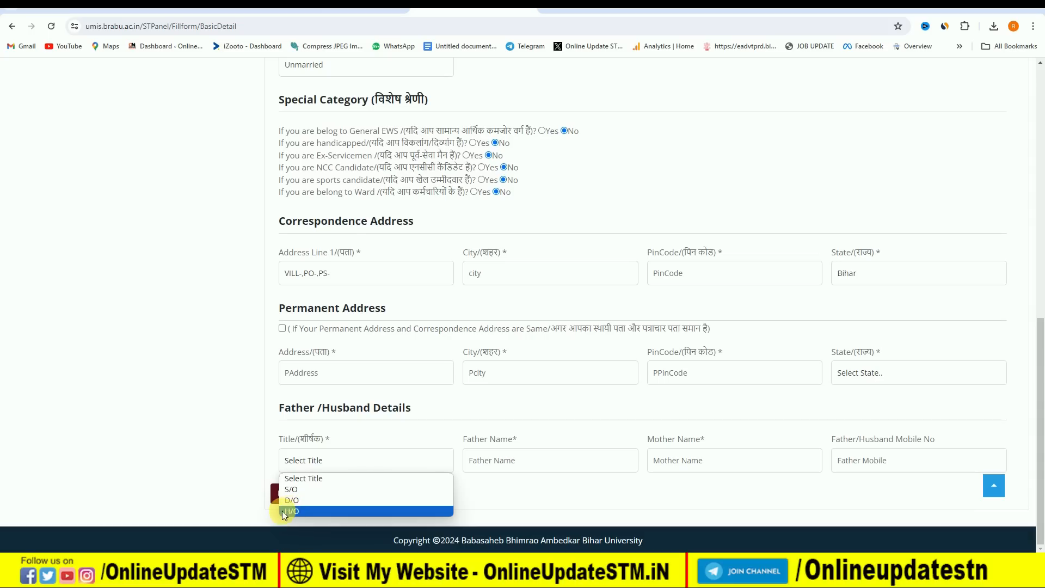
{"action": "left_click", "coordinate": [304, 489]}
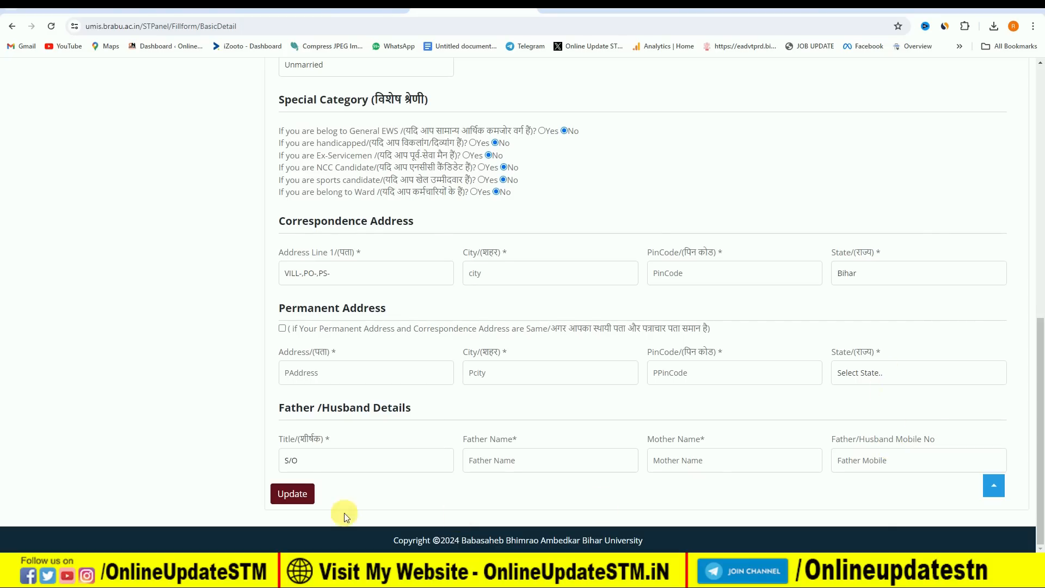
{"action": "left_click", "coordinate": [292, 494]}
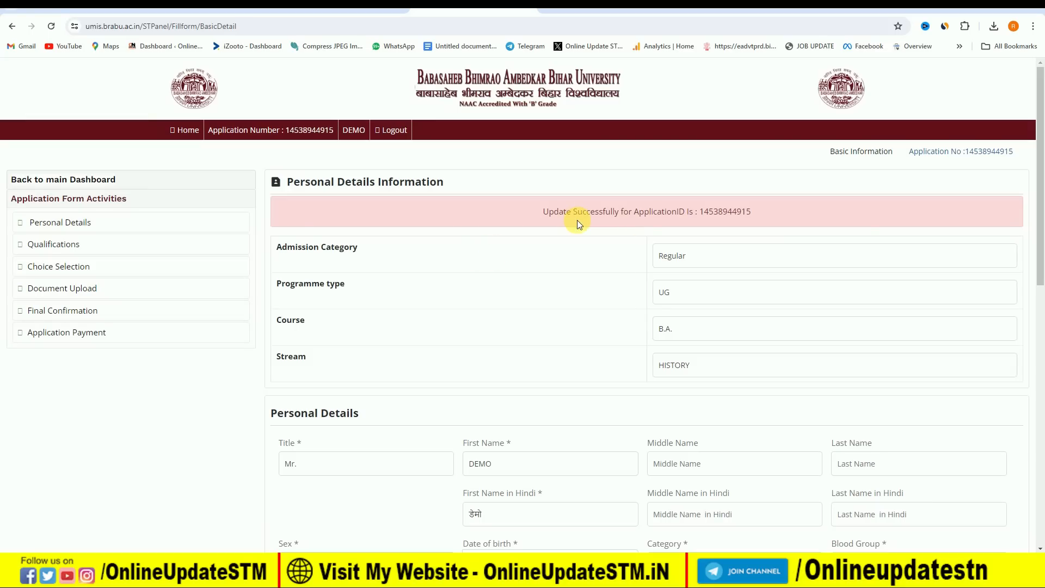
- Start a 10th qualification entry with qualification 10th and board Bihar Board (BSEB Board)
{"action": "left_click", "coordinate": [54, 248]}
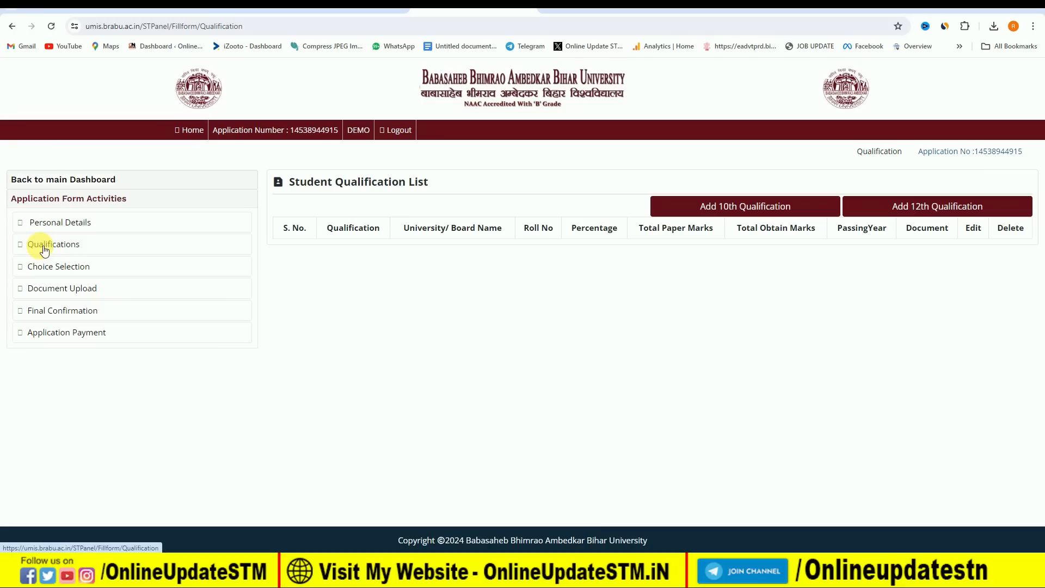
{"action": "left_click", "coordinate": [722, 209]}
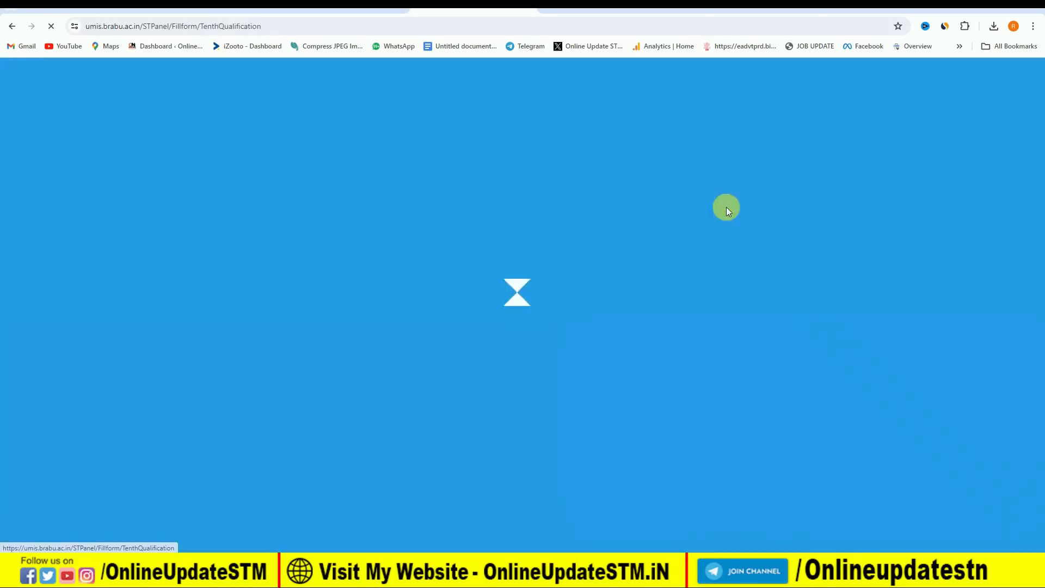
{"action": "left_click", "coordinate": [363, 254]}
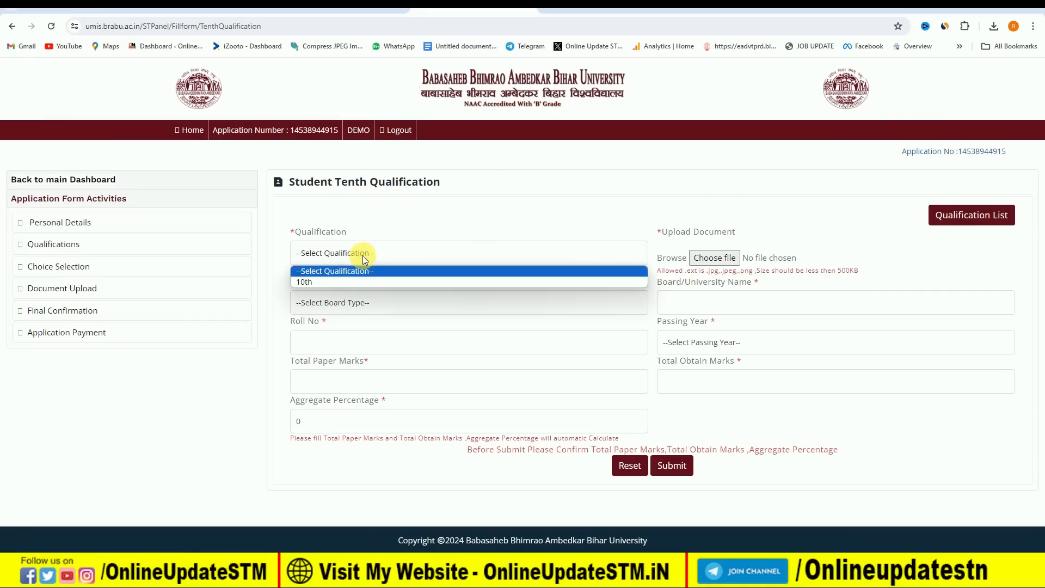
{"action": "left_click", "coordinate": [318, 282]}
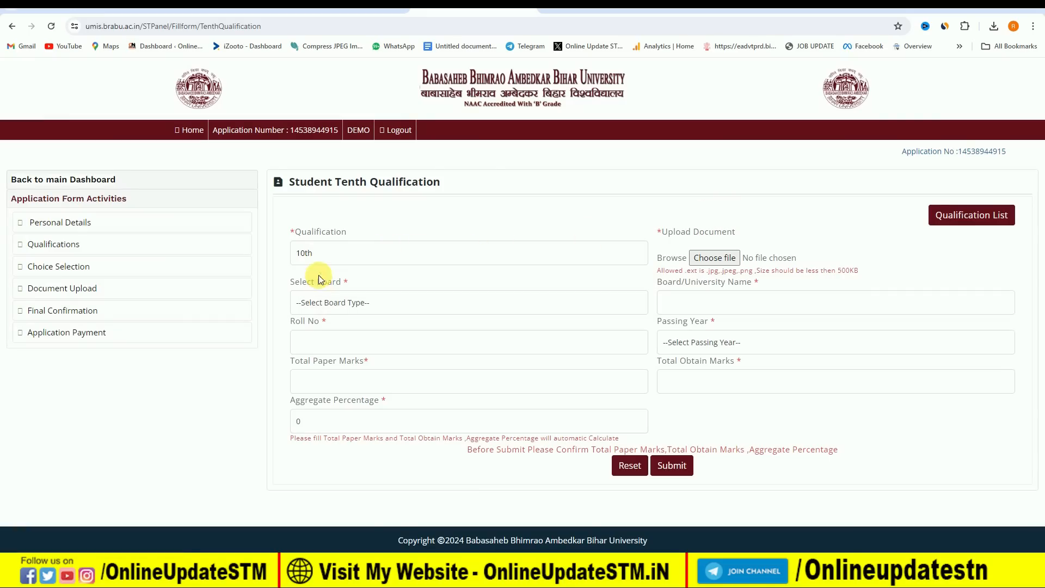
{"action": "left_click", "coordinate": [359, 302]}
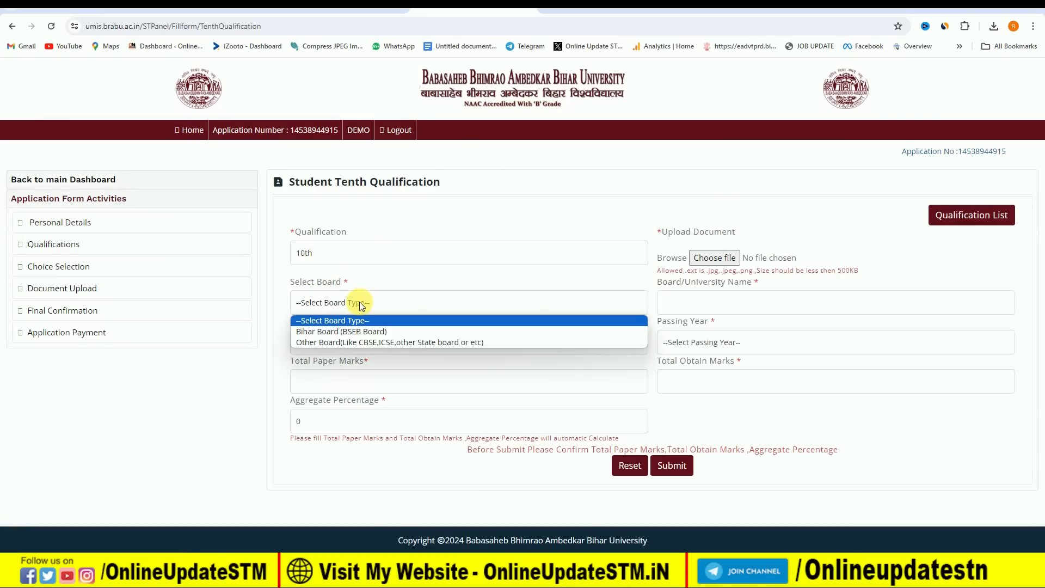
{"action": "left_click", "coordinate": [351, 330]}
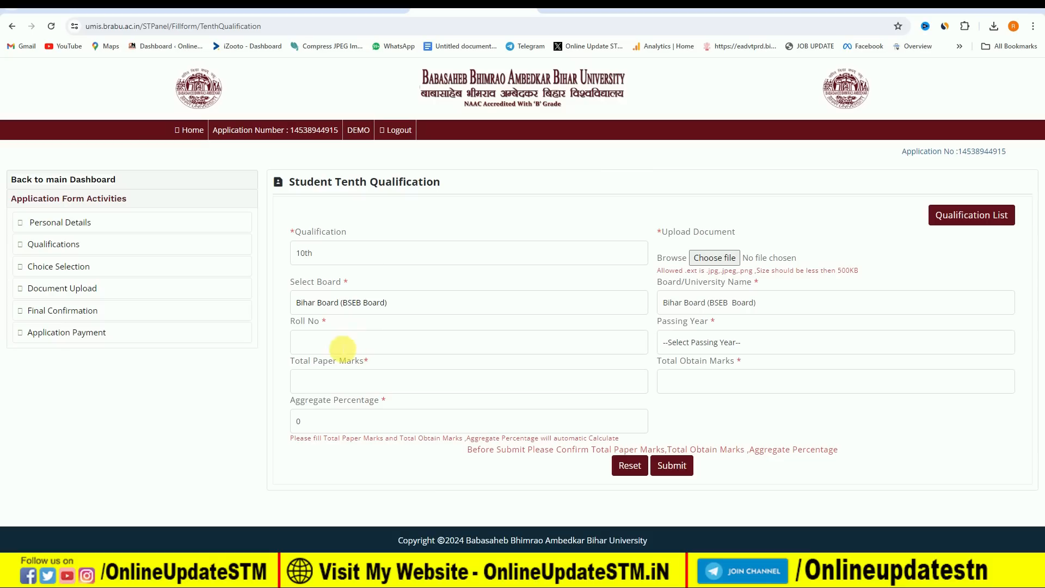
{"action": "left_click", "coordinate": [729, 309]}
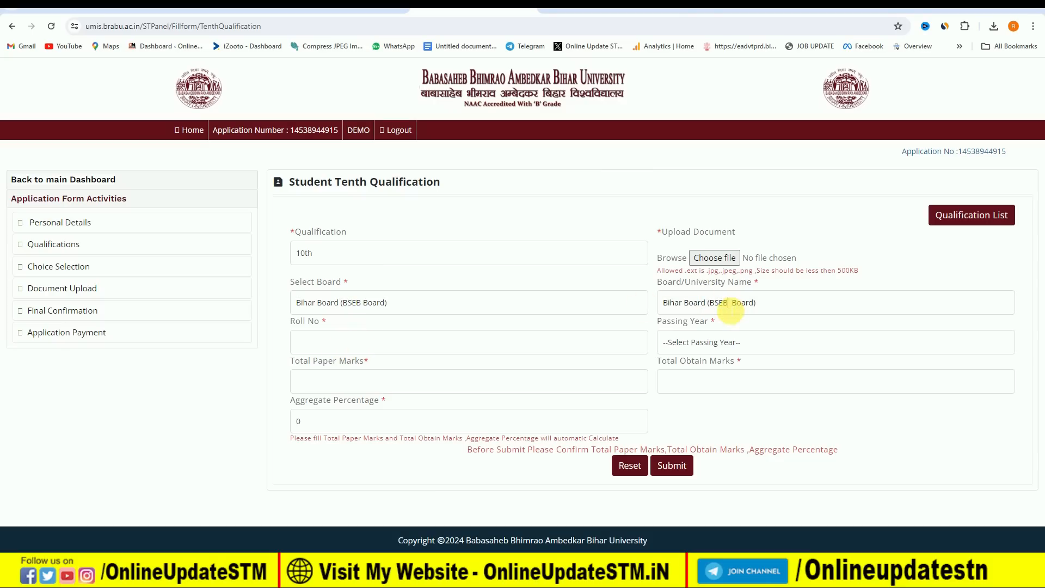
{"action": "left_click", "coordinate": [789, 307]}
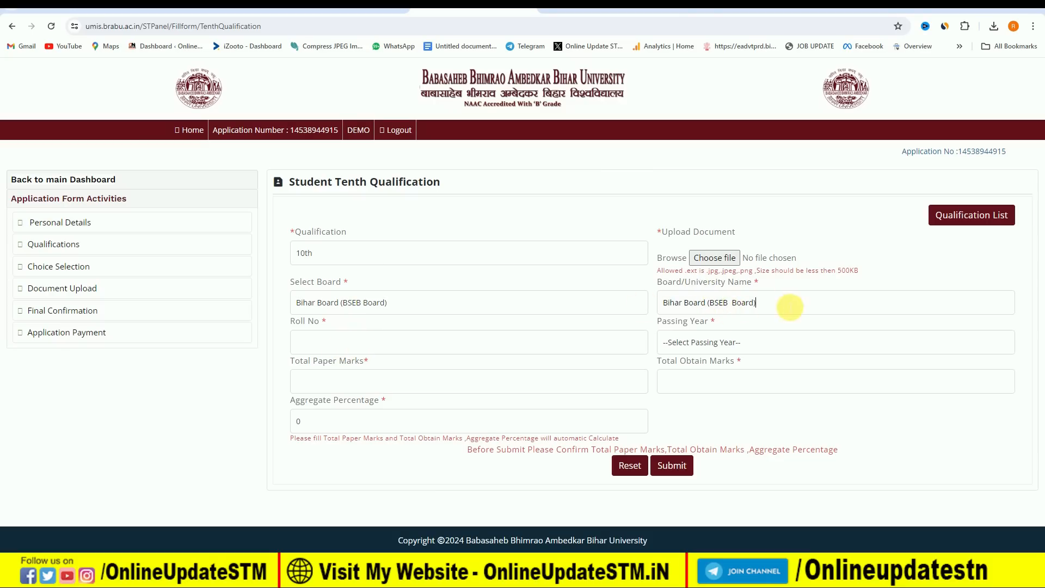
{"action": "left_click_drag", "start_coordinate": [757, 302], "coordinate": [713, 304]}
{"action": "left_click", "coordinate": [787, 305]}
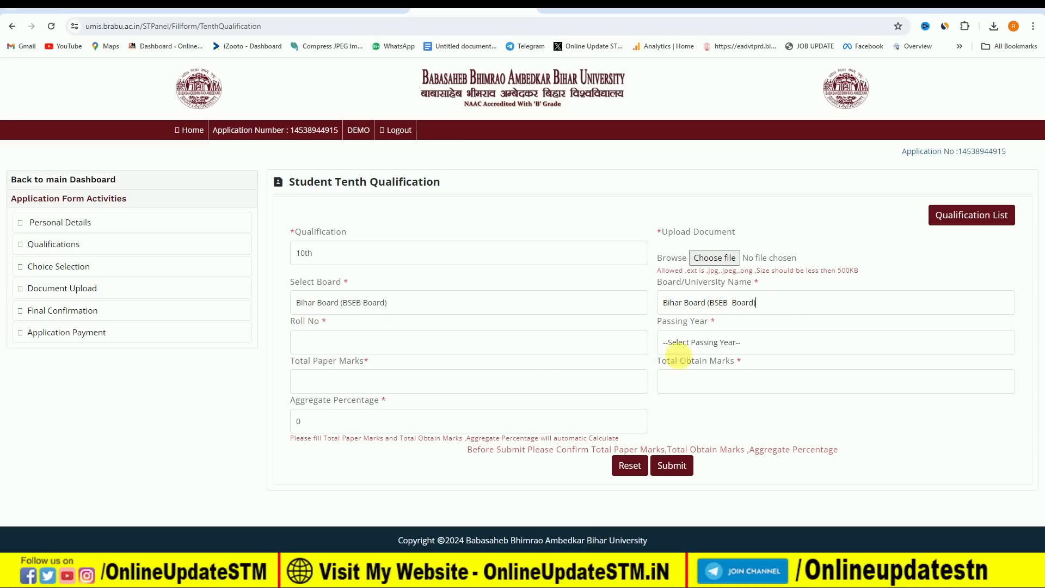
- Fill in passing year 2020, total paper marks 500 and total obtained marks 350, and submit the 10th qualification
{"action": "left_click", "coordinate": [729, 344]}
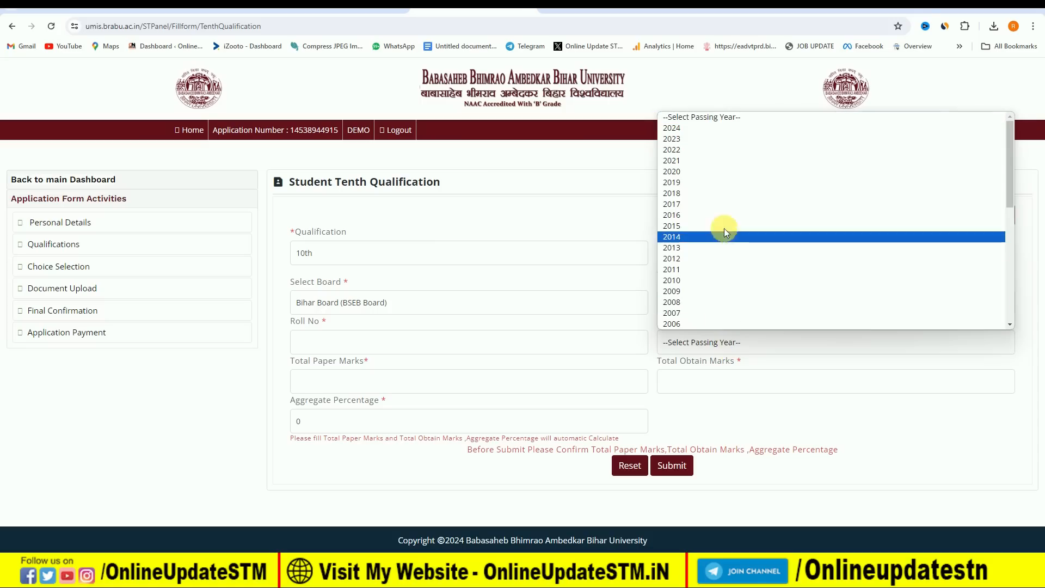
{"action": "left_click", "coordinate": [723, 171]}
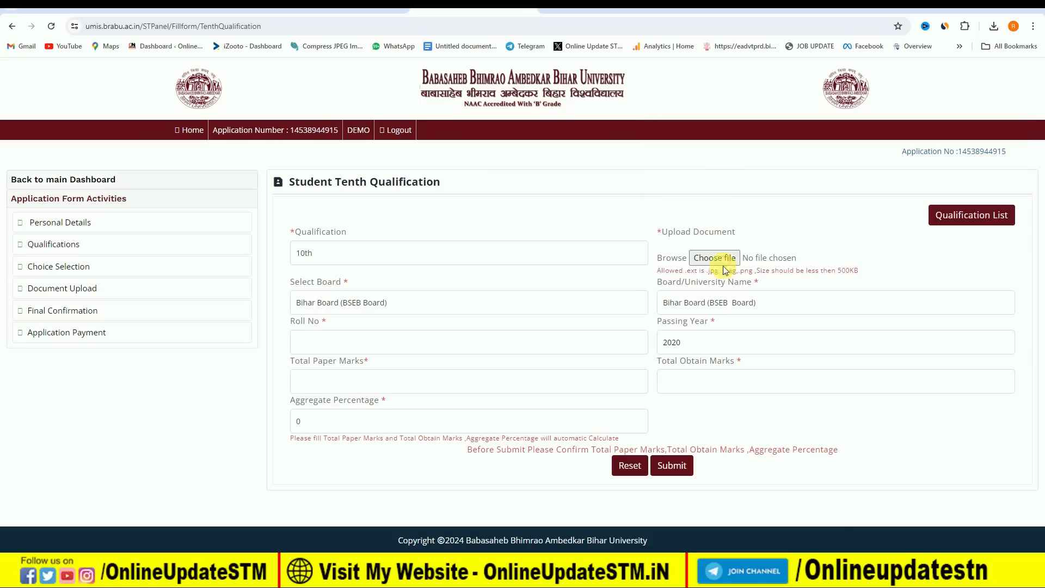
{"action": "left_click", "coordinate": [317, 377]}
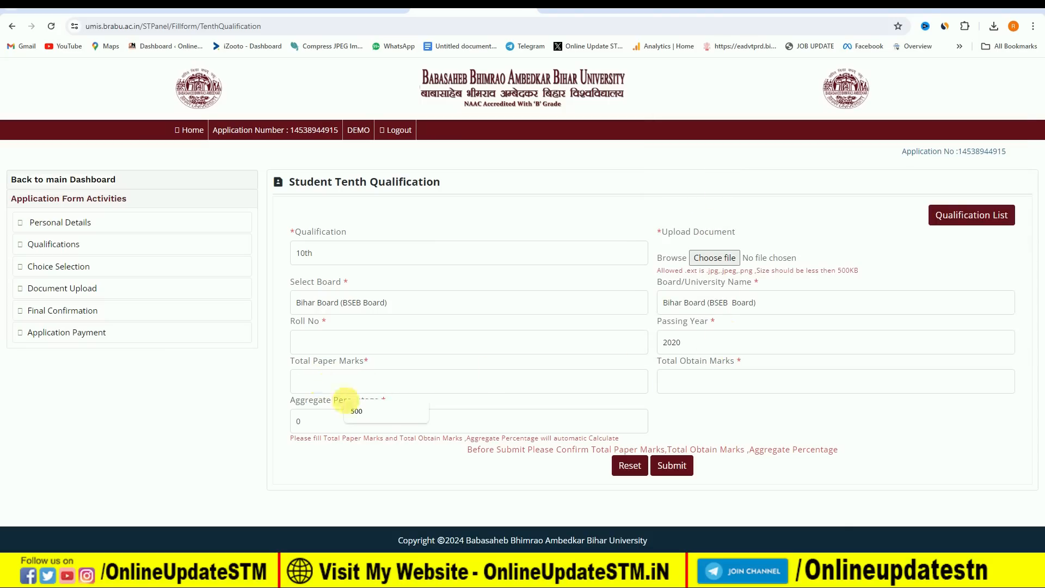
{"action": "left_click", "coordinate": [363, 407]}
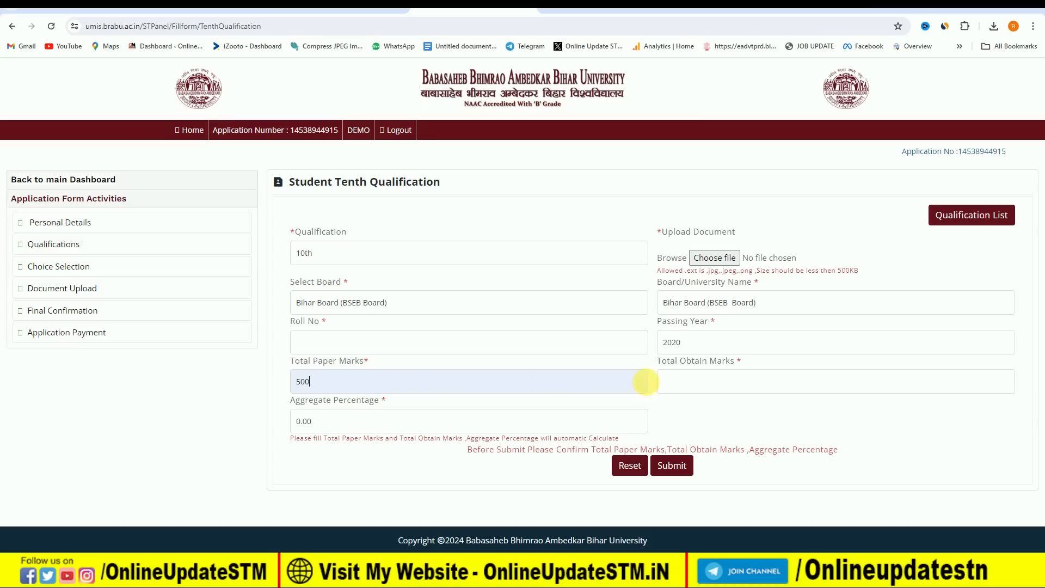
{"action": "left_click", "coordinate": [722, 380]}
{"action": "left_click", "coordinate": [723, 431]}
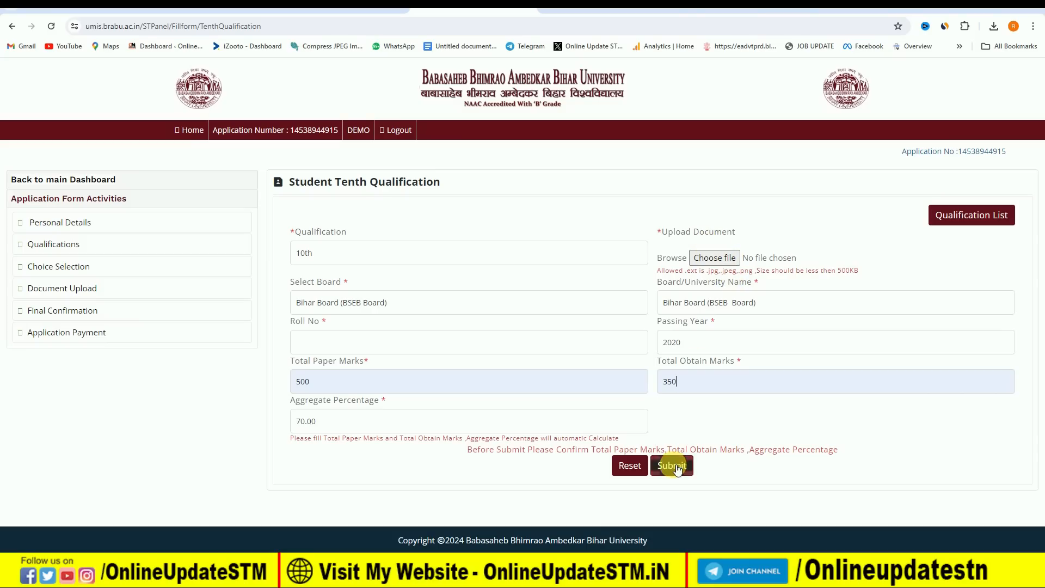
{"action": "key", "text": "Return"}
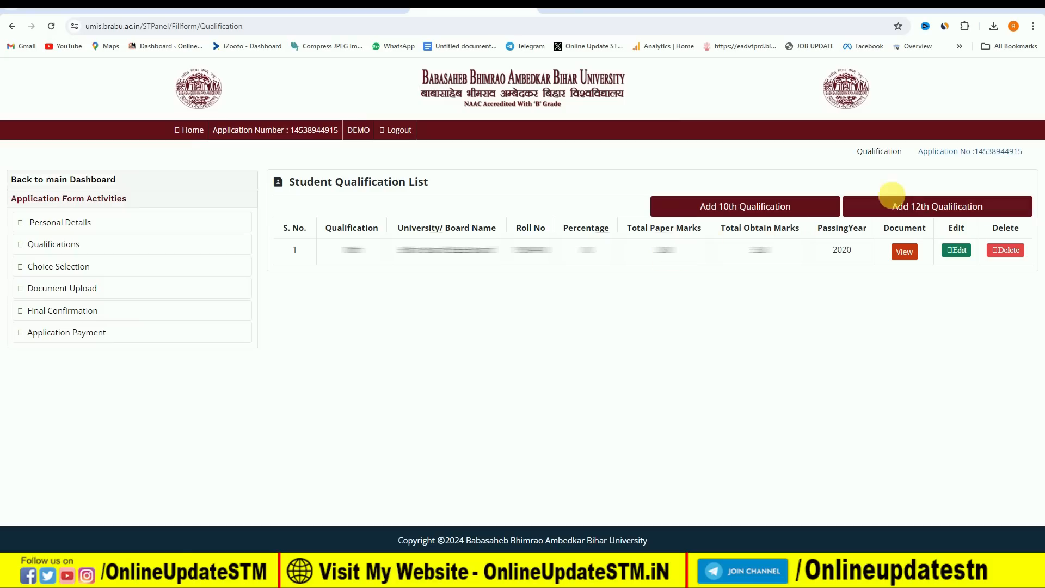
- Start a 12th qualification entry with qualification 12th [Intermediate of Arts(I. A)] and board Bihar Board (BSEB Board)
{"action": "left_click", "coordinate": [927, 211]}
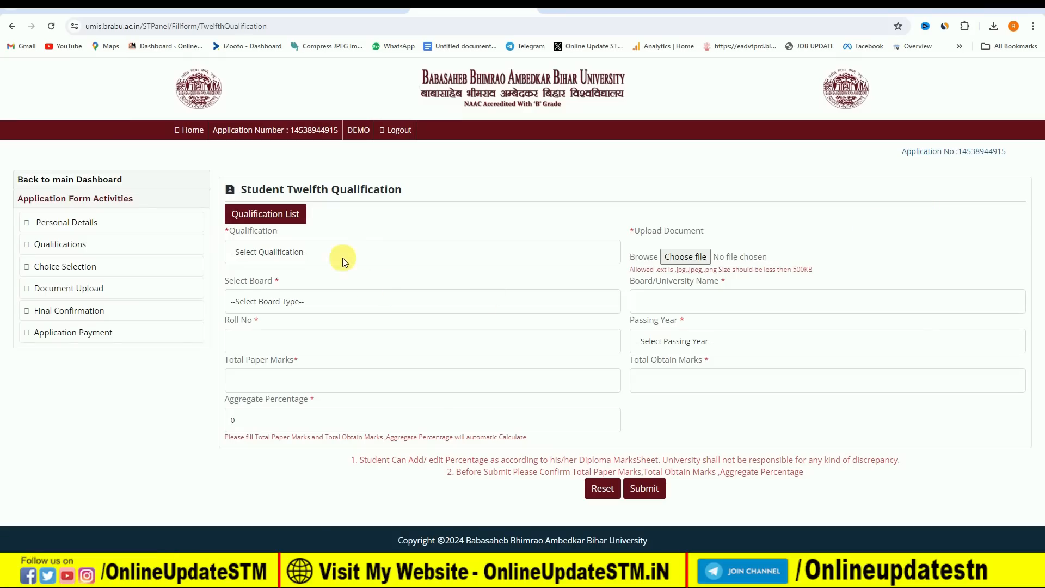
{"action": "left_click", "coordinate": [341, 257]}
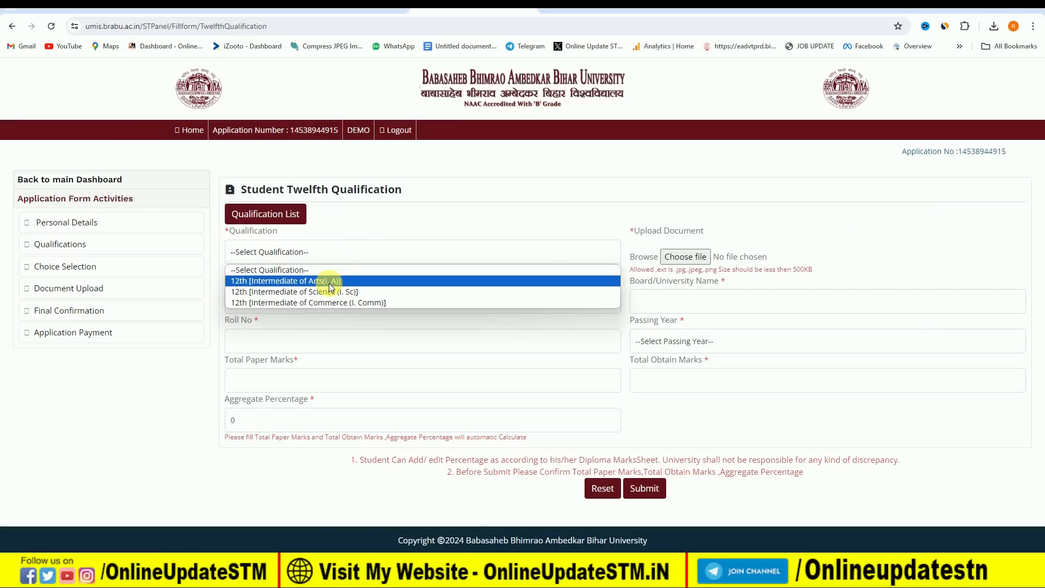
{"action": "left_click", "coordinate": [359, 283]}
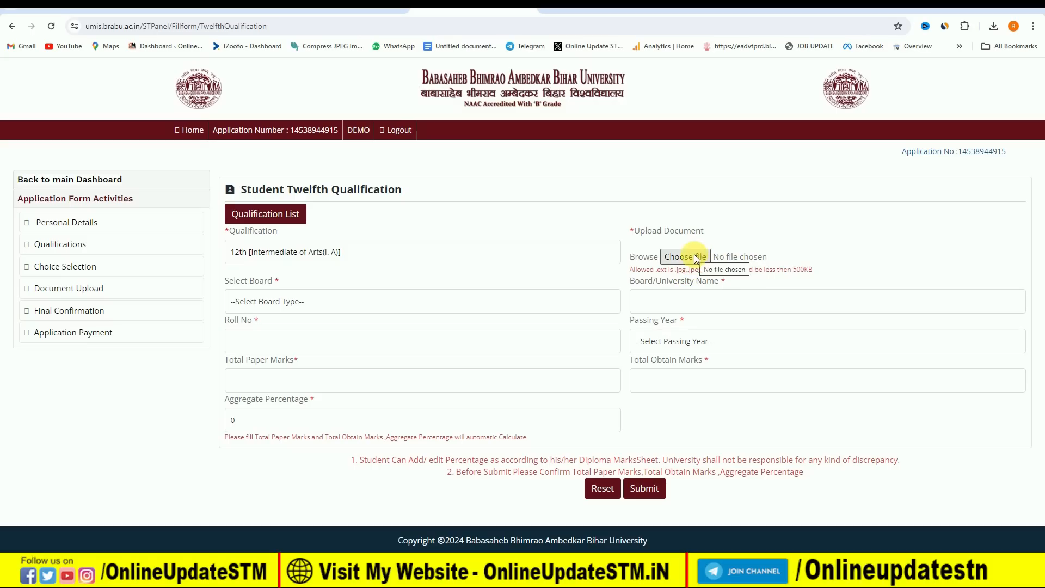
{"action": "left_click", "coordinate": [280, 301]}
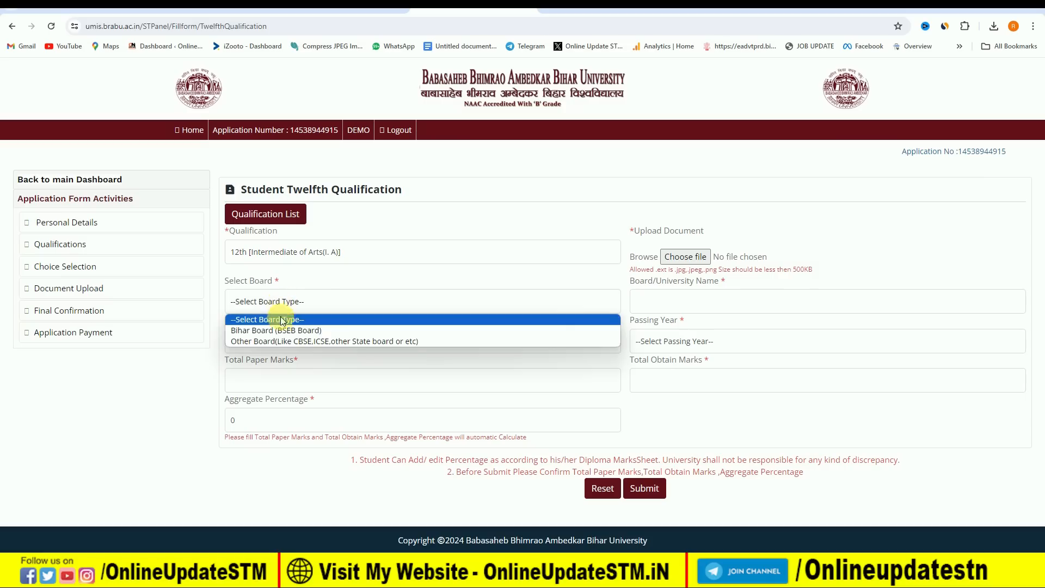
{"action": "left_click", "coordinate": [278, 330]}
{"action": "left_click", "coordinate": [283, 303]}
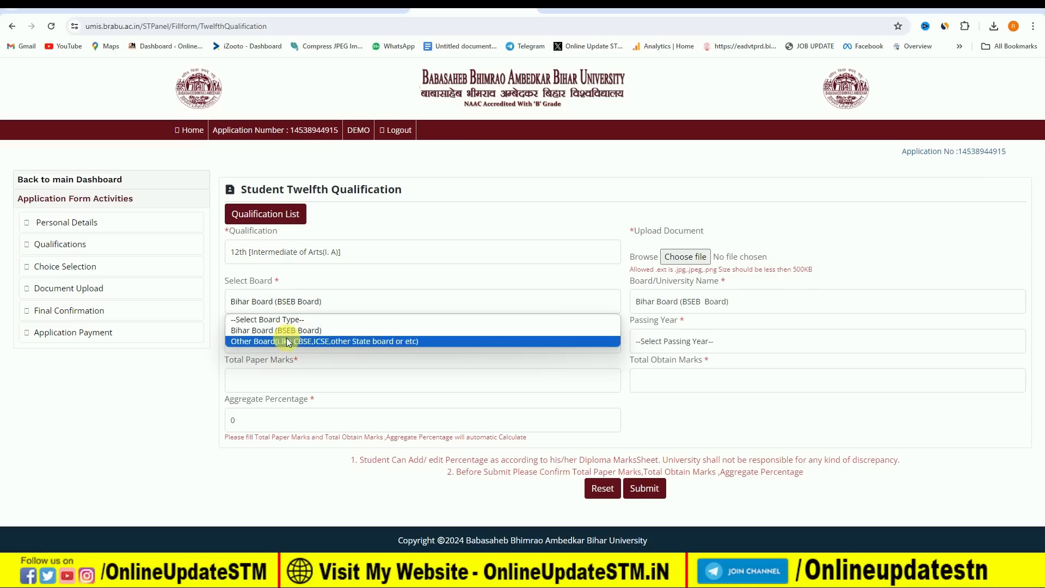
{"action": "left_click", "coordinate": [339, 301]}
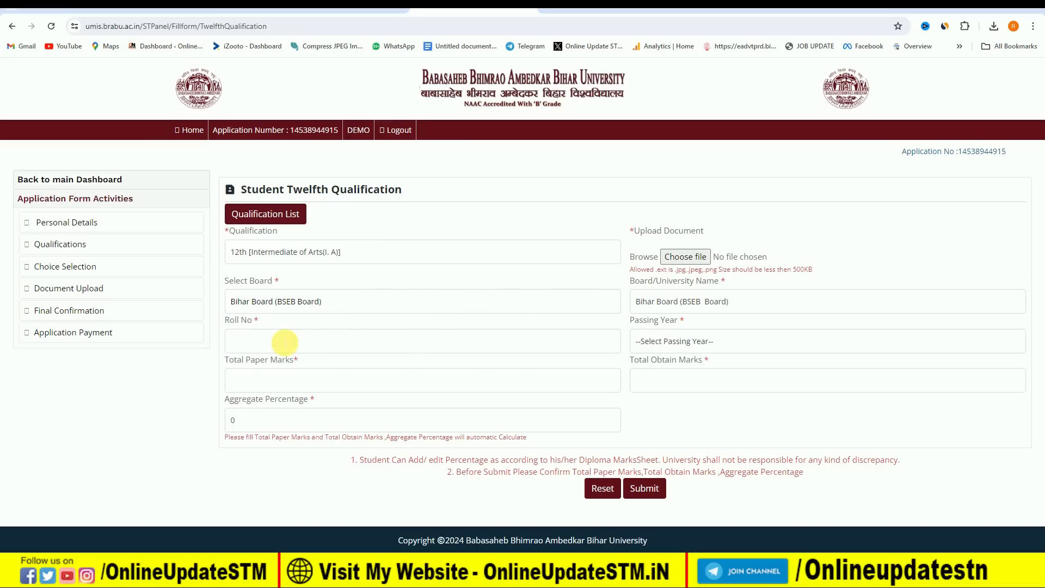
- Fill in passing year 2022, total paper marks 500 and total obtained marks 325, and submit the 12th qualification
{"action": "left_click", "coordinate": [681, 341]}
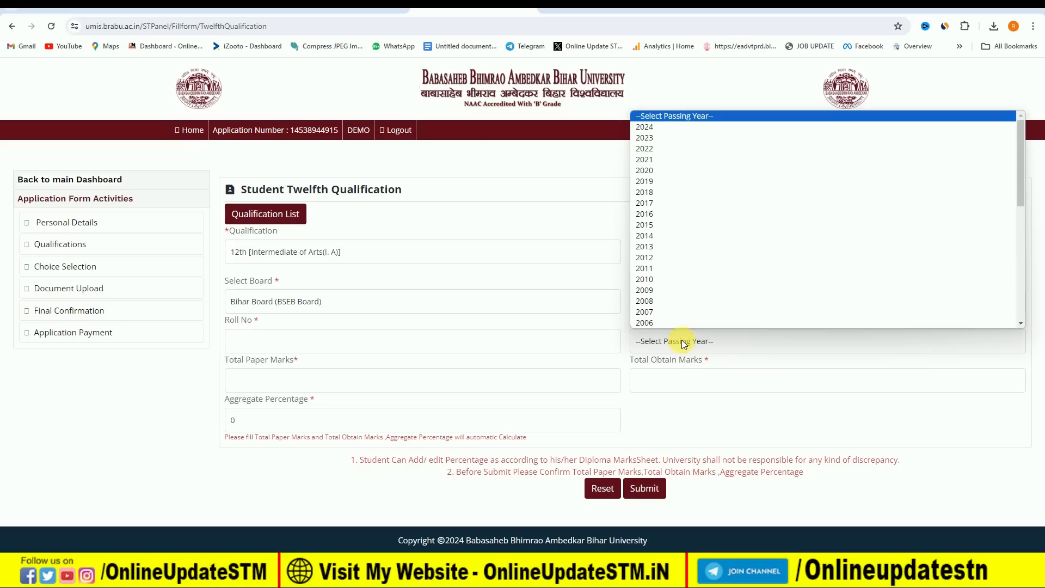
{"action": "left_click", "coordinate": [683, 149]}
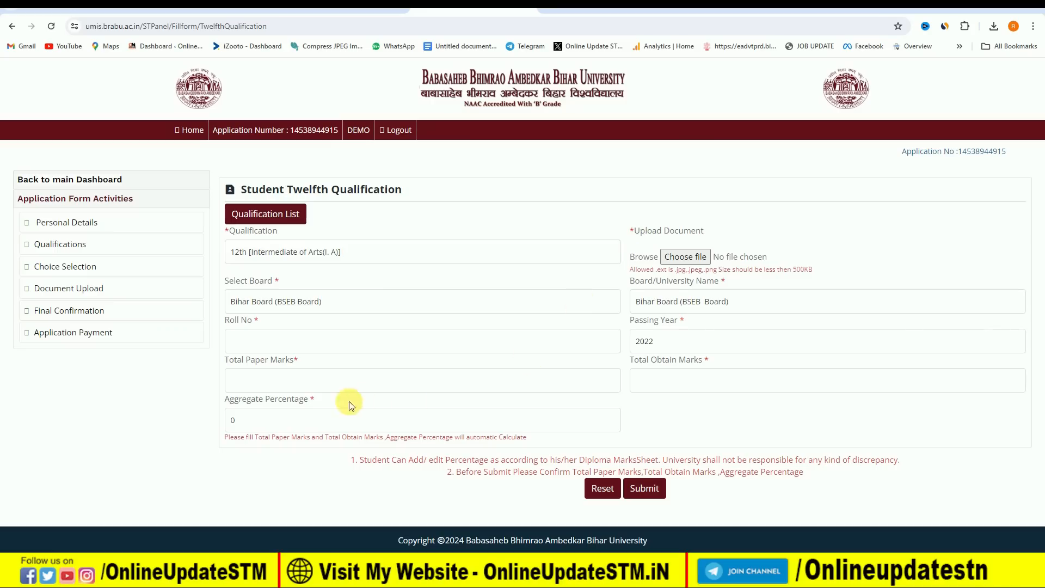
{"action": "left_click", "coordinate": [296, 385]}
{"action": "left_click", "coordinate": [291, 411]}
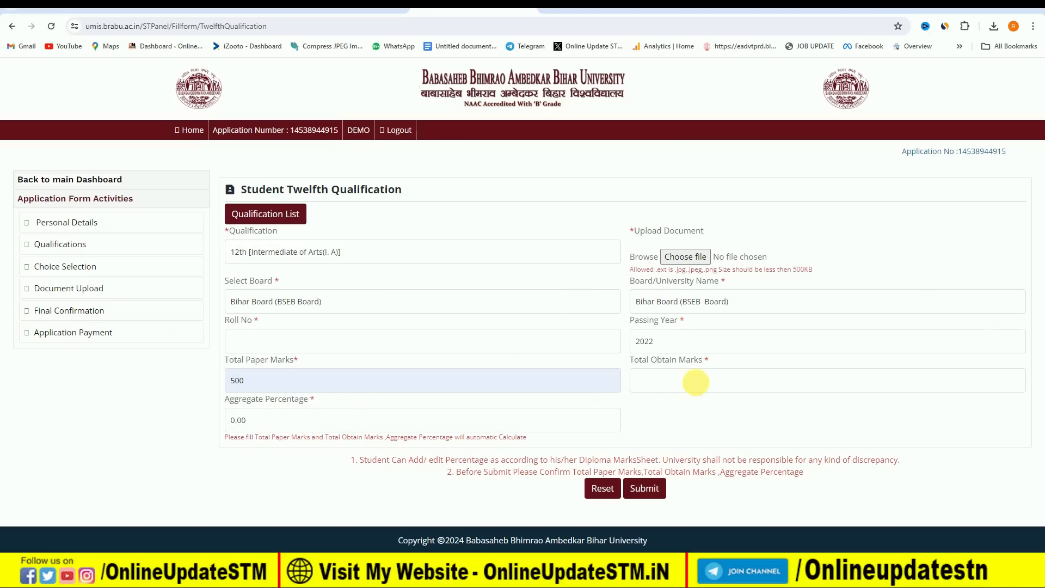
{"action": "left_click", "coordinate": [695, 381]}
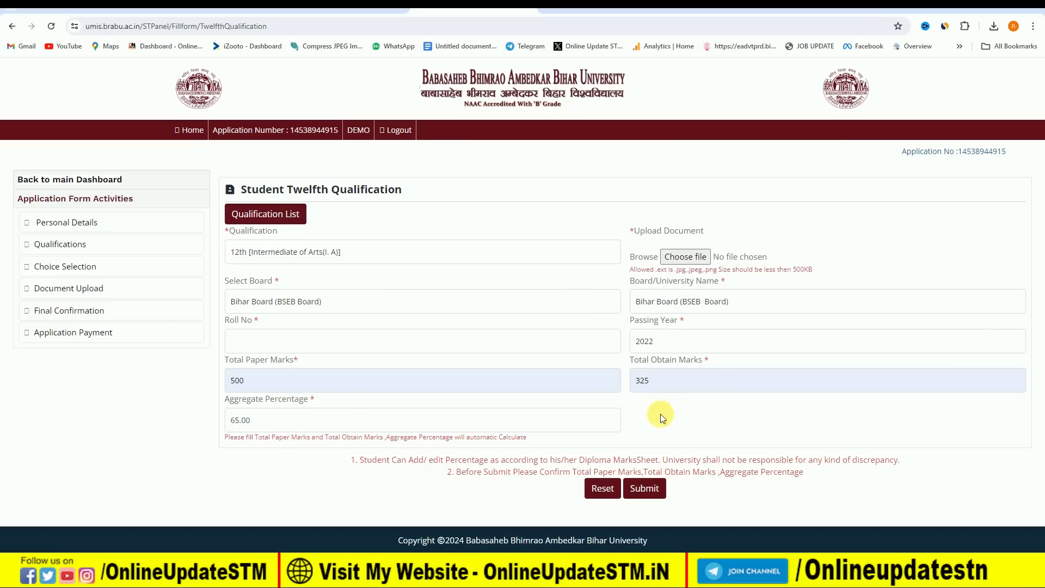
{"action": "left_click", "coordinate": [645, 489]}
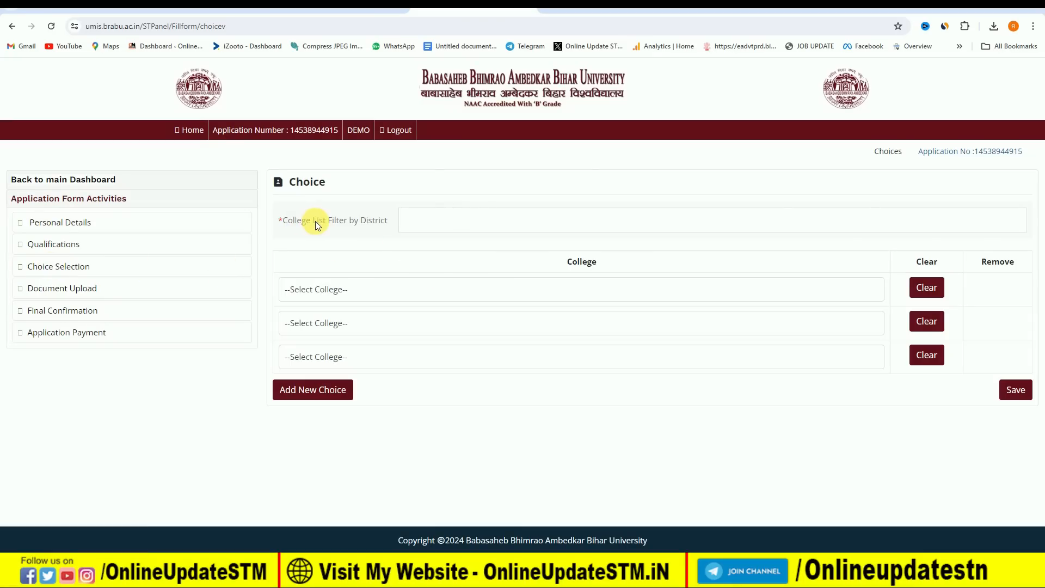
- Filter the college list on the Choice page by the Sitamarhi district
{"action": "left_click", "coordinate": [487, 223]}
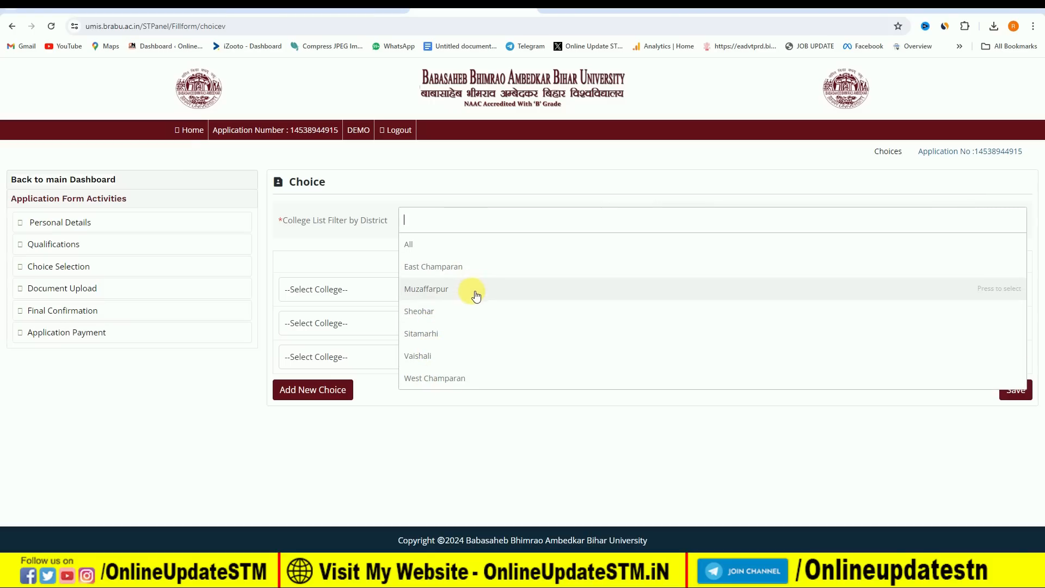
{"action": "left_click", "coordinate": [477, 334]}
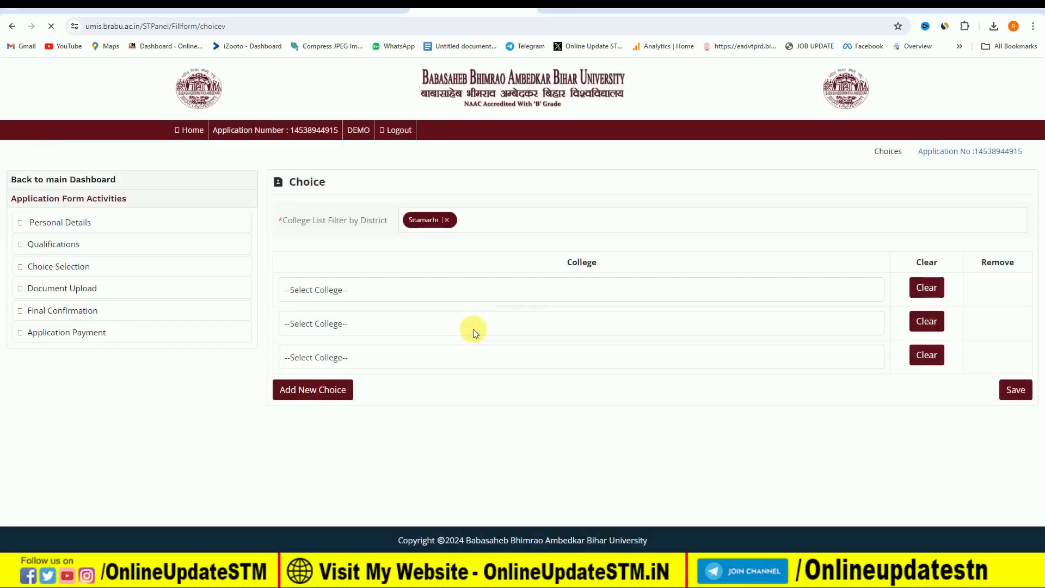
- Choose S.R.K.G. College, Sitamarhi as the first college, and add Muzaffarpur and Sheohar to the district filter
{"action": "left_click", "coordinate": [408, 290]}
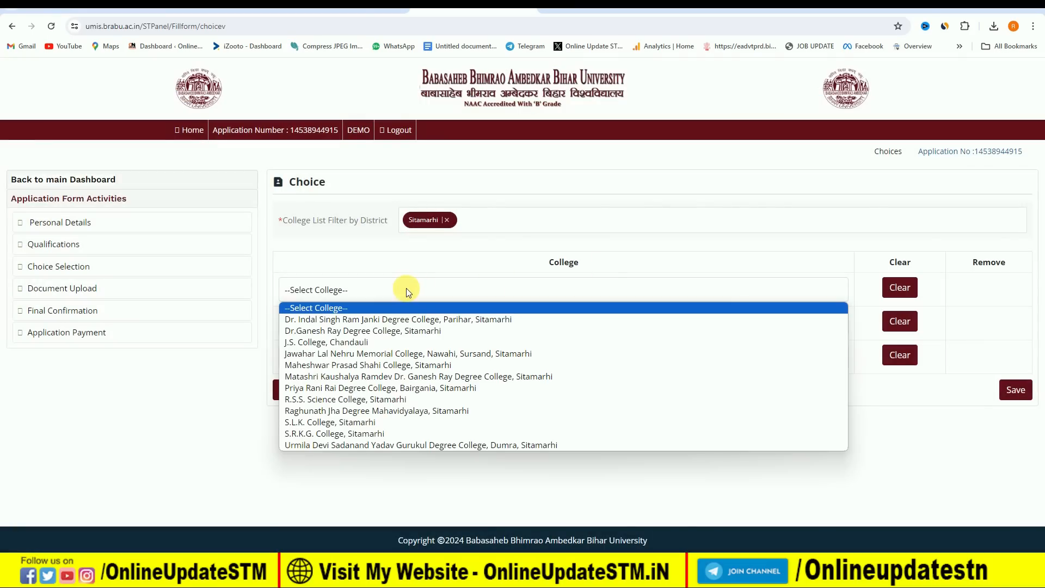
{"action": "left_click", "coordinate": [405, 434]}
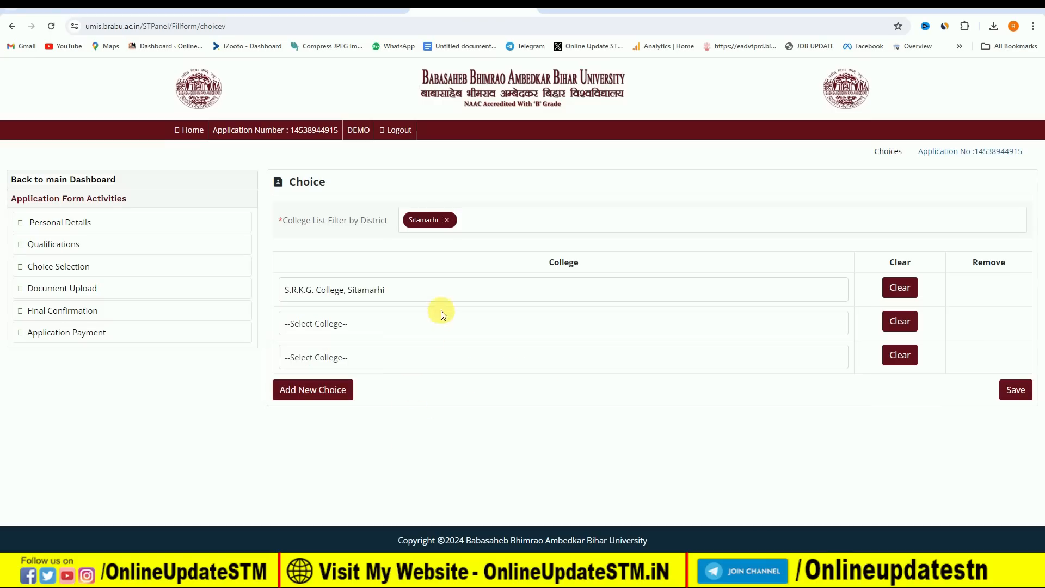
{"action": "left_click", "coordinate": [487, 224]}
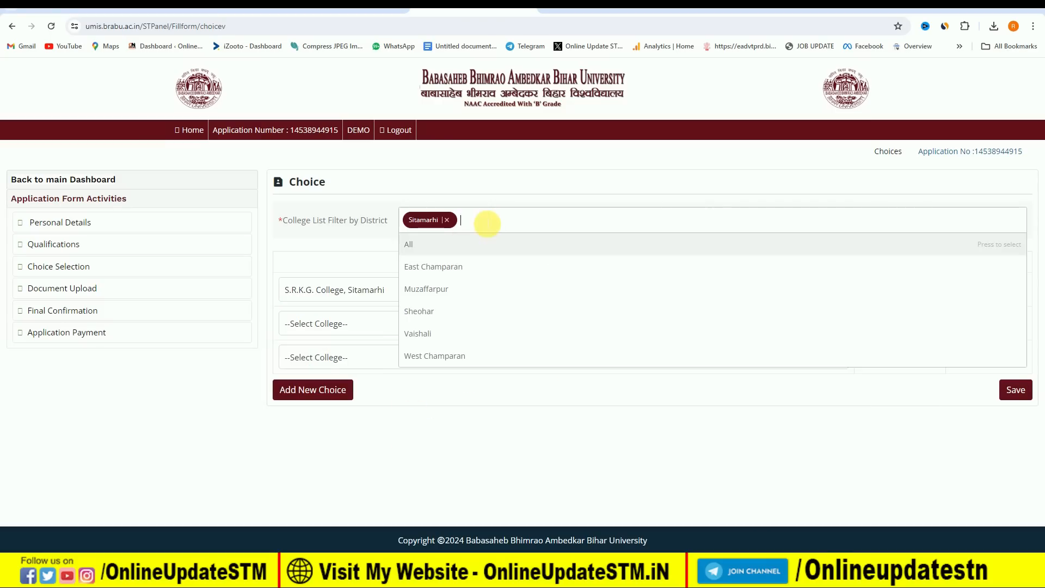
{"action": "left_click", "coordinate": [482, 288]}
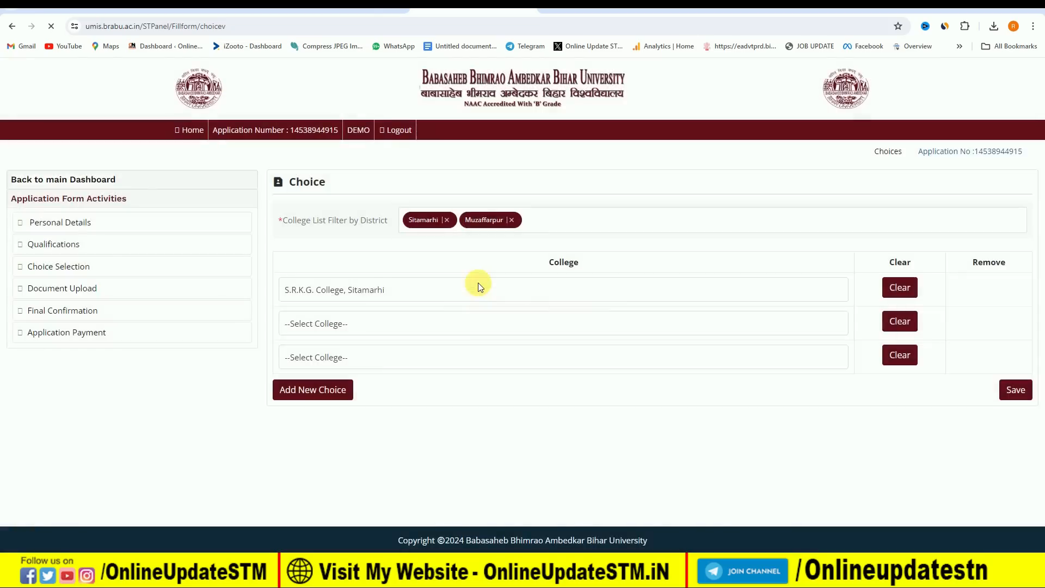
{"action": "left_click", "coordinate": [546, 222]}
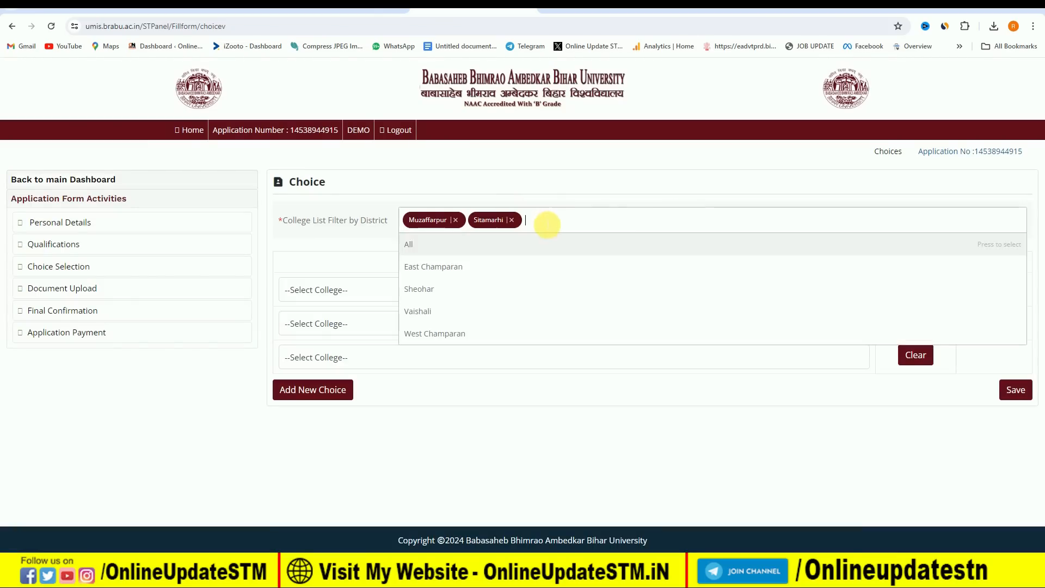
{"action": "left_click", "coordinate": [501, 292]}
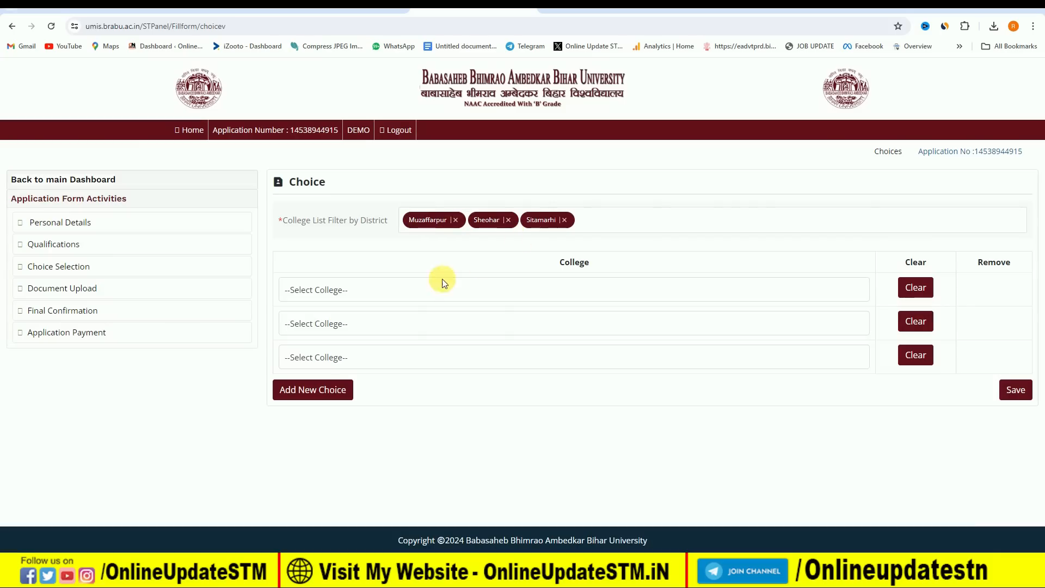
- Choose C.N. College, Sahebganj, Muzaffarpur first and Nitishwar Mahavidyalaya, Muzaffarpur second, and add a fourth choice row
{"action": "left_click", "coordinate": [429, 291]}
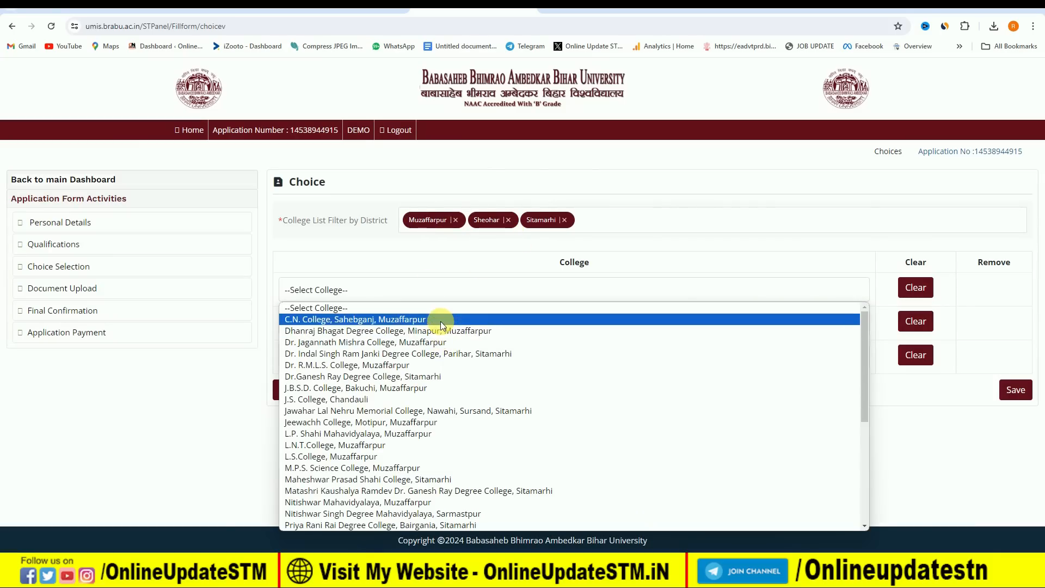
{"action": "left_click", "coordinate": [438, 319]}
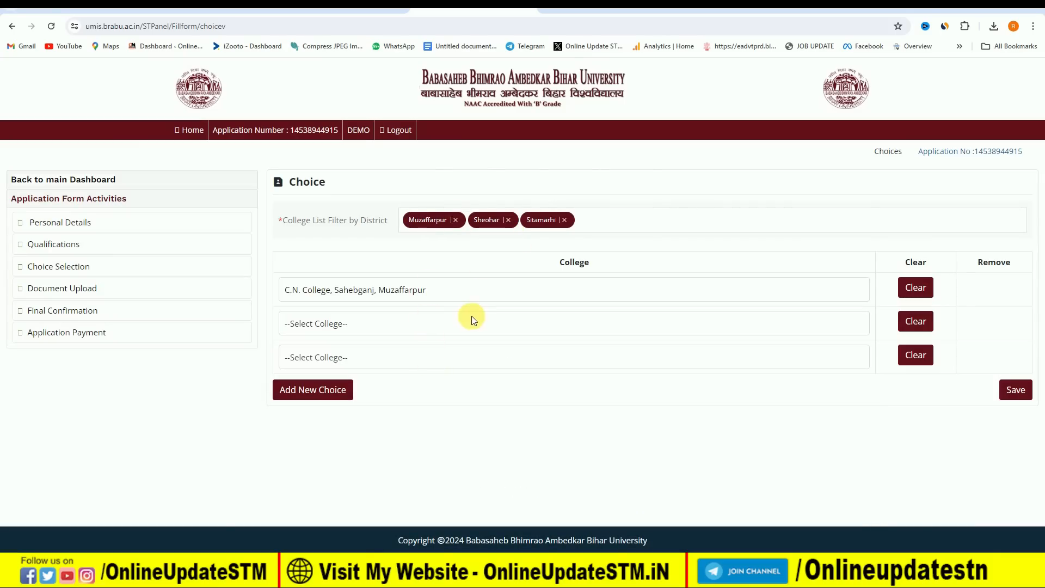
{"action": "left_click", "coordinate": [309, 390]}
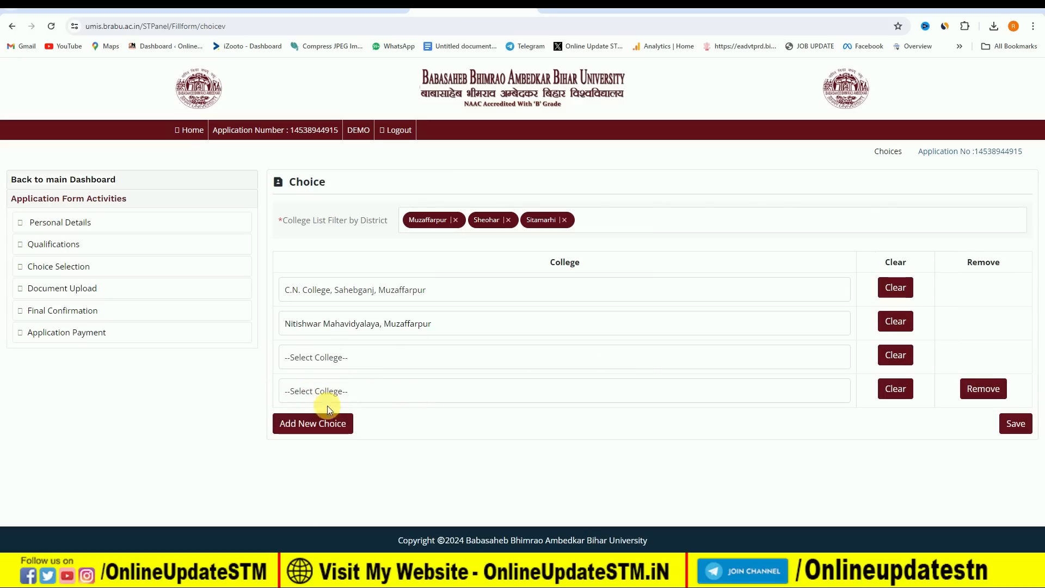
- Set the third college choice to Sub Divisional Goverment Degree College, Sheohar
{"action": "left_click", "coordinate": [370, 357]}
{"action": "left_click", "coordinate": [366, 310]}
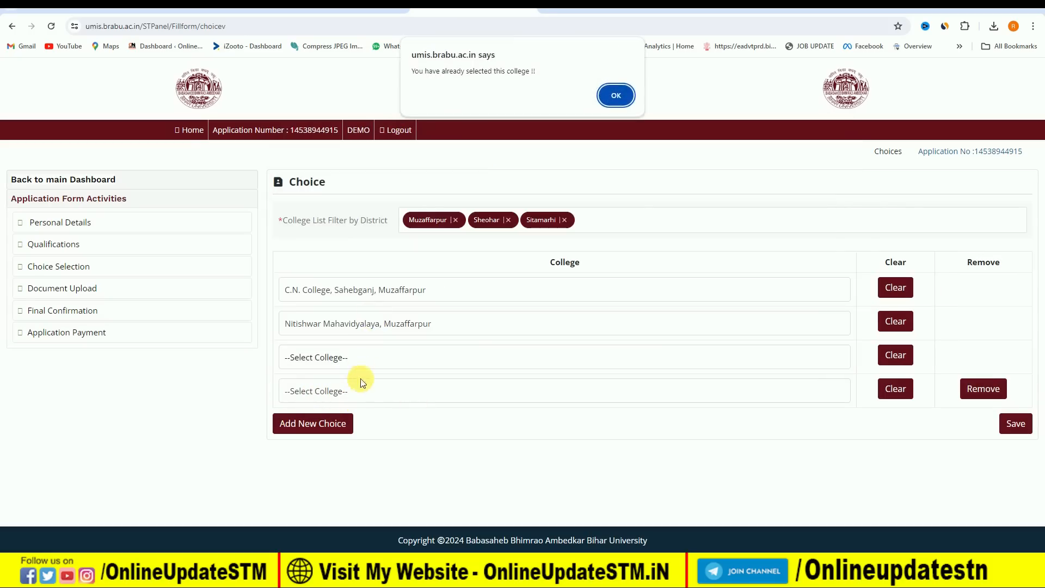
{"action": "left_click", "coordinate": [607, 96]}
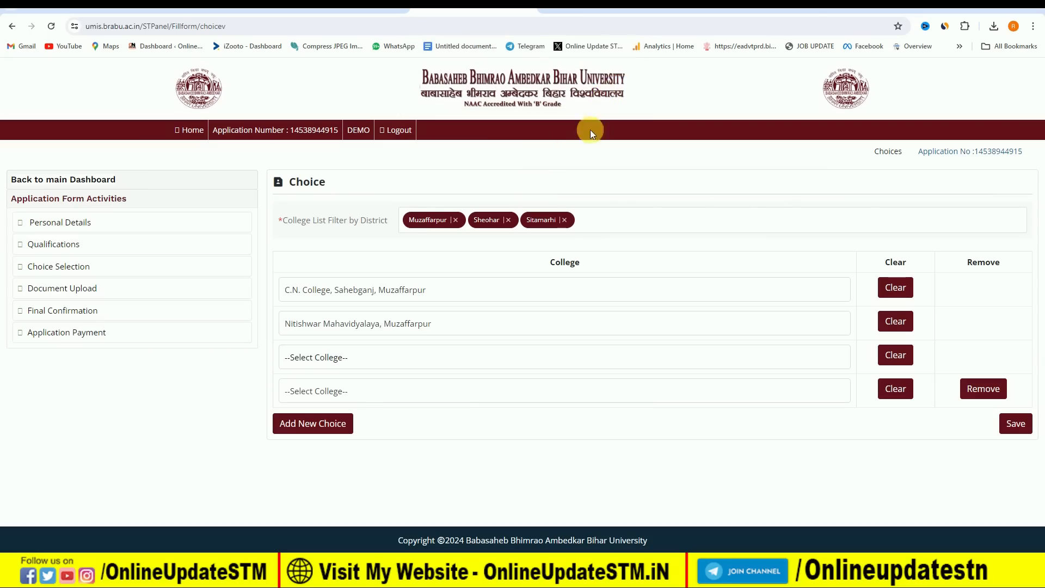
{"action": "left_click", "coordinate": [384, 354]}
{"action": "scroll", "coordinate": [414, 293], "scroll_direction": "down", "scroll_amount": 5}
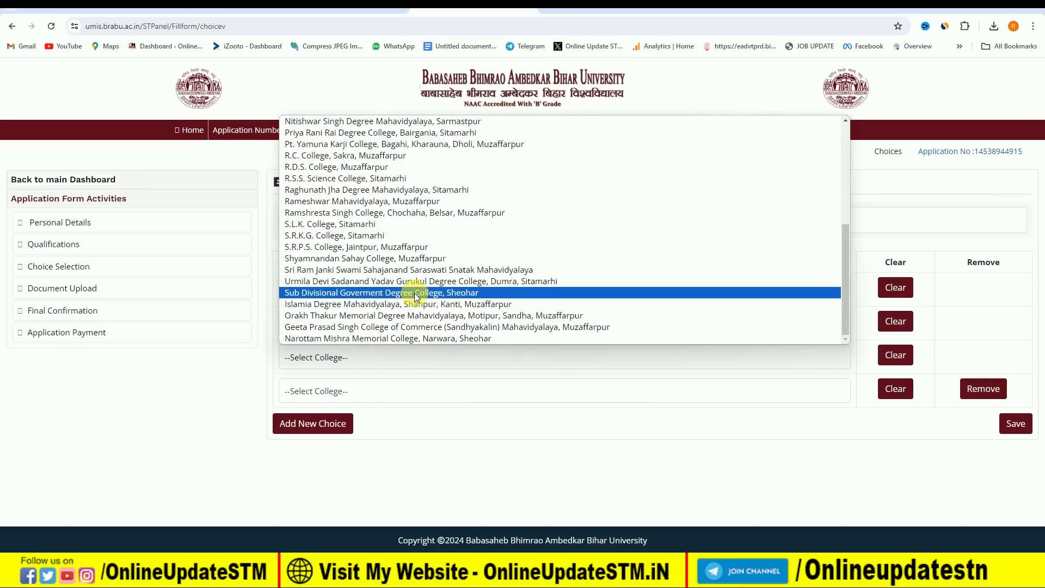
{"action": "left_click", "coordinate": [414, 293]}
- Set the fourth college choice to Urmila Devi Sadanand Yadav Gurukul Degree College, Dumra, Sitamarhi
{"action": "left_click", "coordinate": [393, 380]}
{"action": "scroll", "coordinate": [402, 325], "scroll_direction": "down", "scroll_amount": 5}
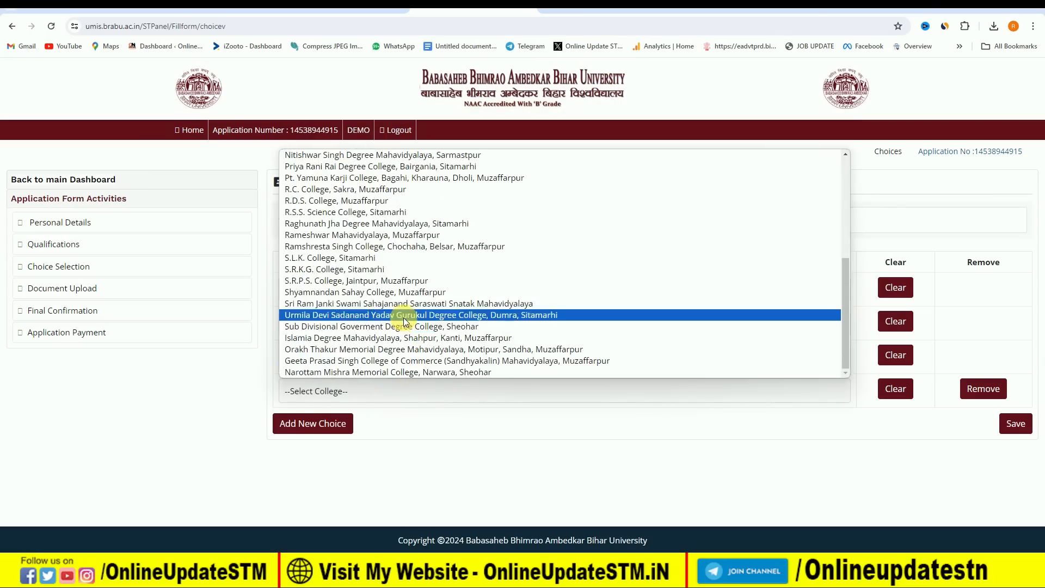
{"action": "left_click", "coordinate": [397, 315]}
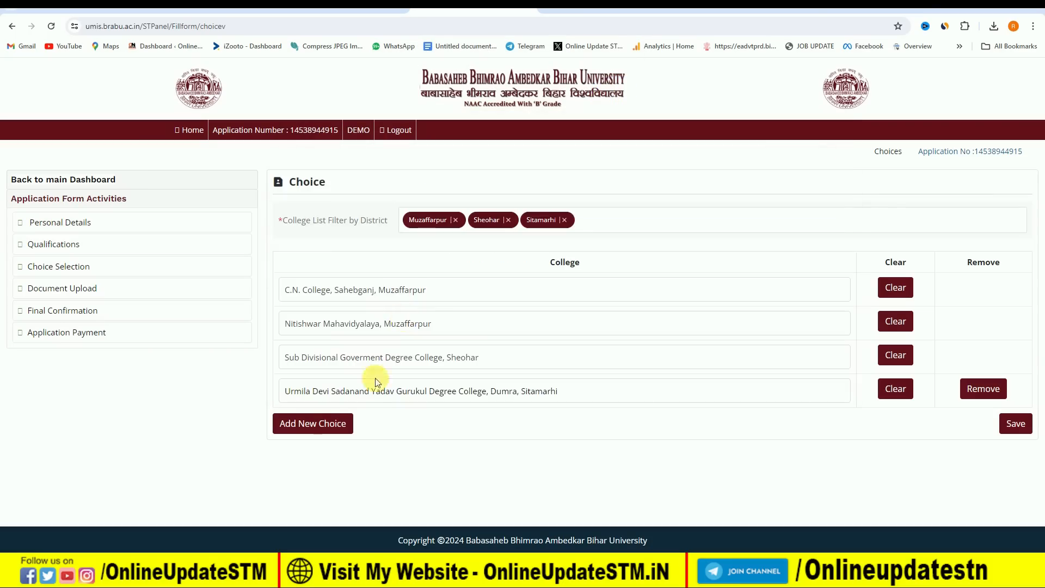
- Add Islamia Degree Mahavidyalaya, Shahpur, Kanti, Muzaffarpur as a fifth choice and remove the fourth choice
{"action": "left_click", "coordinate": [305, 423]}
{"action": "left_click", "coordinate": [350, 424]}
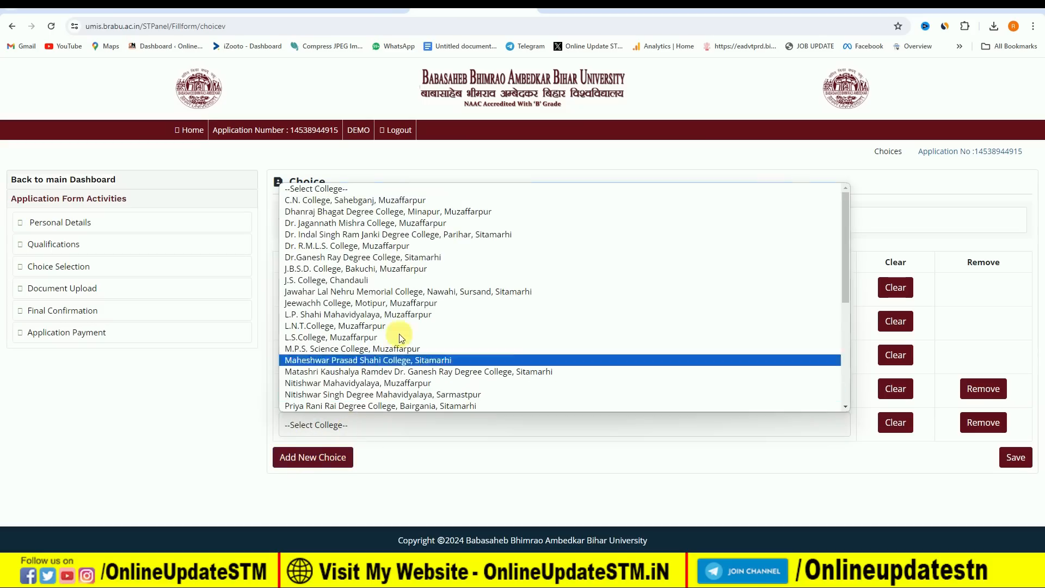
{"action": "scroll", "coordinate": [403, 337], "scroll_direction": "down", "scroll_amount": 5}
{"action": "left_click", "coordinate": [406, 370]}
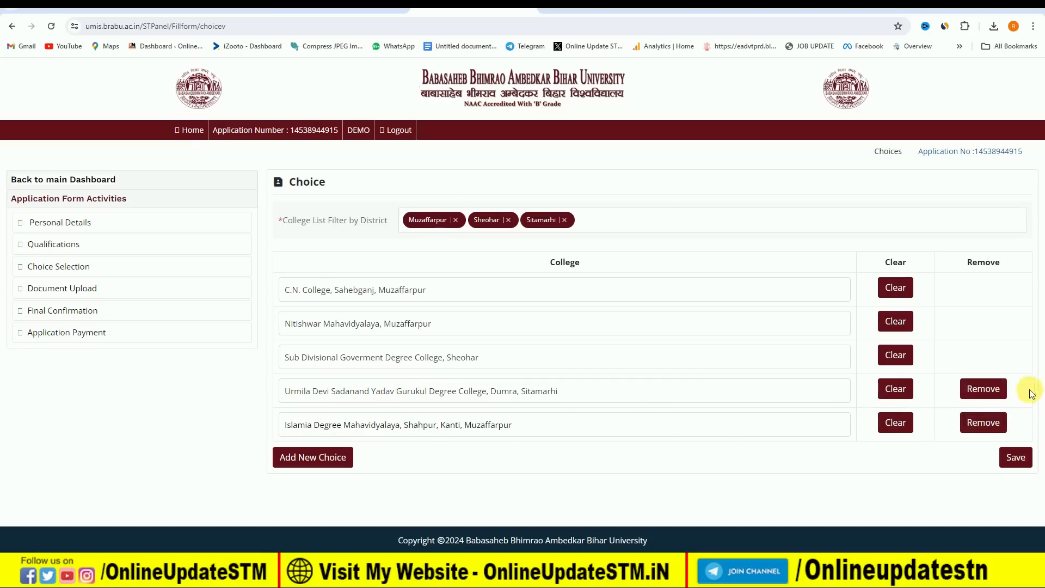
{"action": "left_click", "coordinate": [984, 385]}
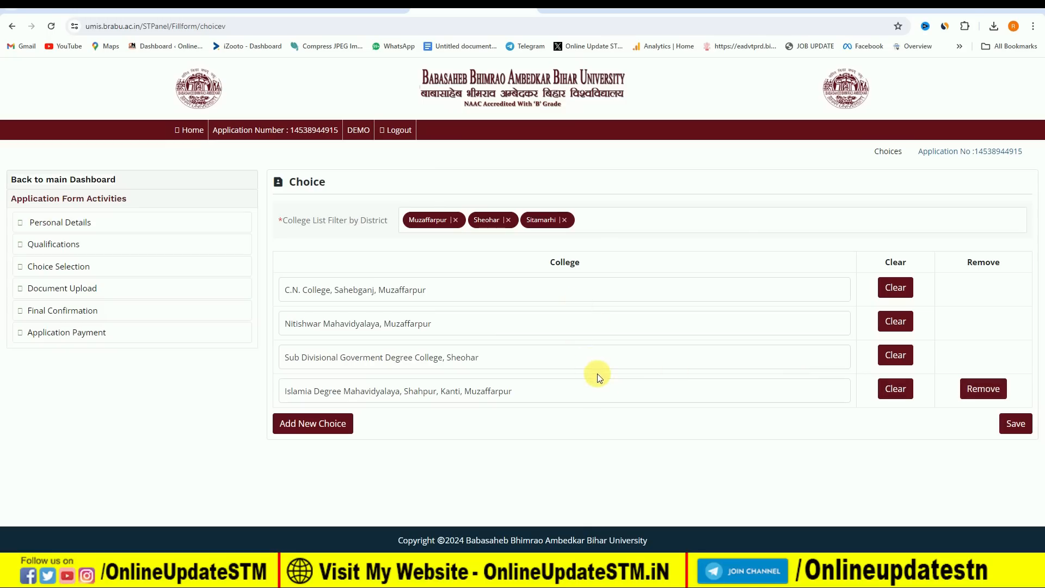
- Keep only Sitamarhi in the district filter and save Dr.Ganesh Ray Degree College, Dr. Indal Singh Ram Janki Degree College and S.R.K.G. College as choices
{"action": "left_click", "coordinate": [457, 220]}
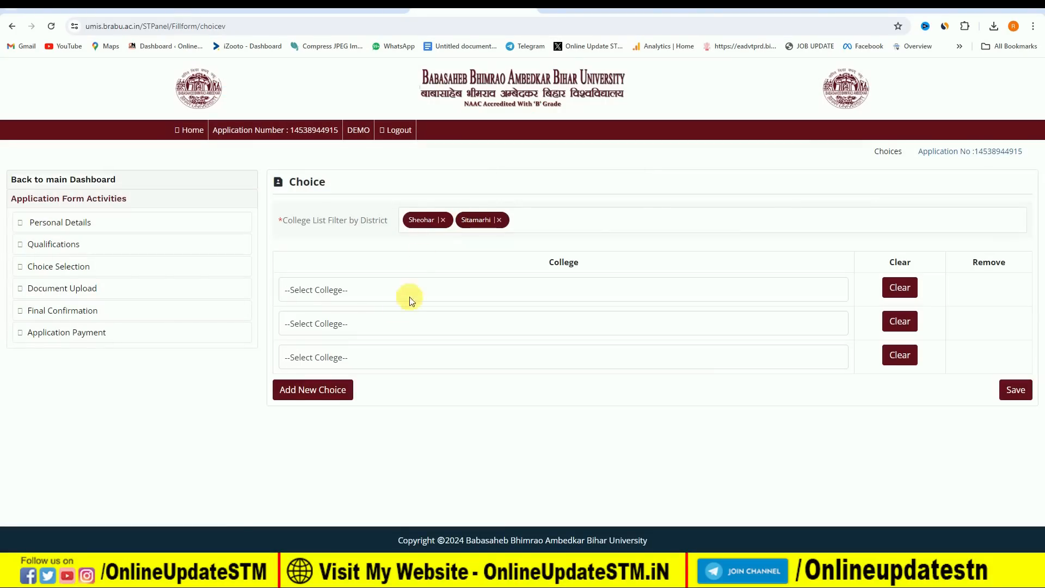
{"action": "left_click", "coordinate": [443, 220]}
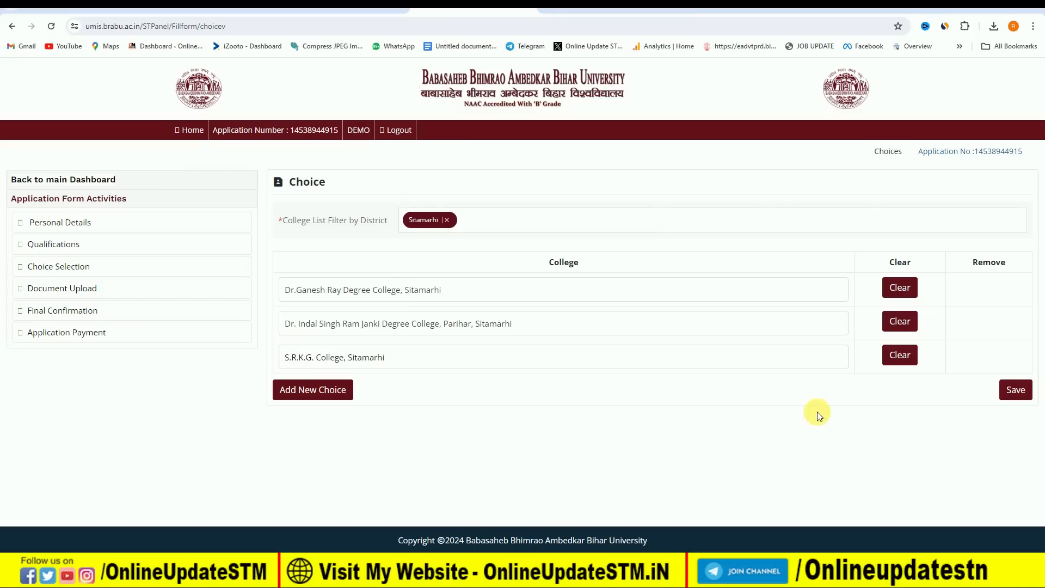
{"action": "left_click", "coordinate": [1025, 391]}
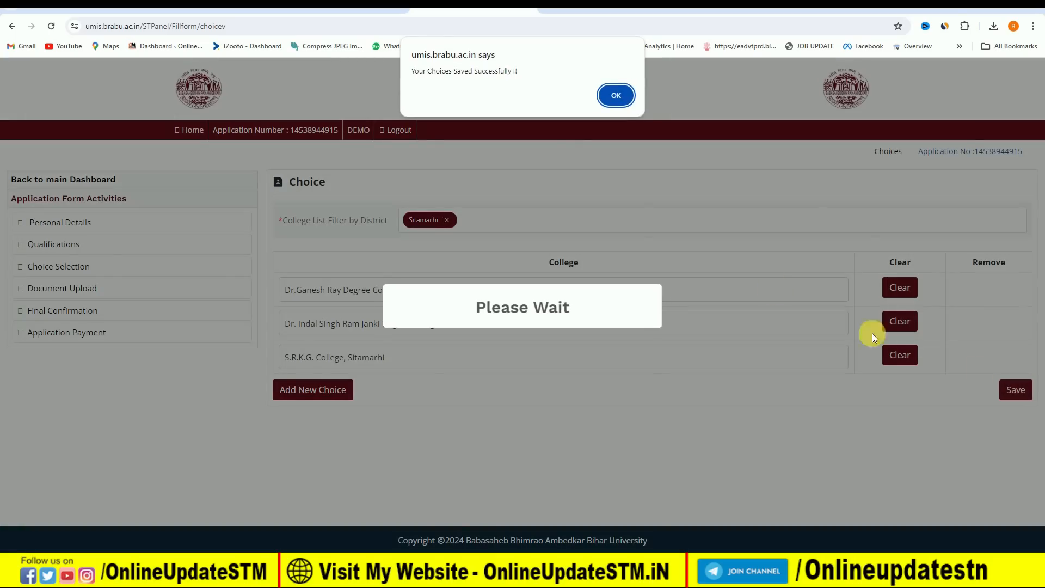
{"action": "left_click", "coordinate": [617, 96]}
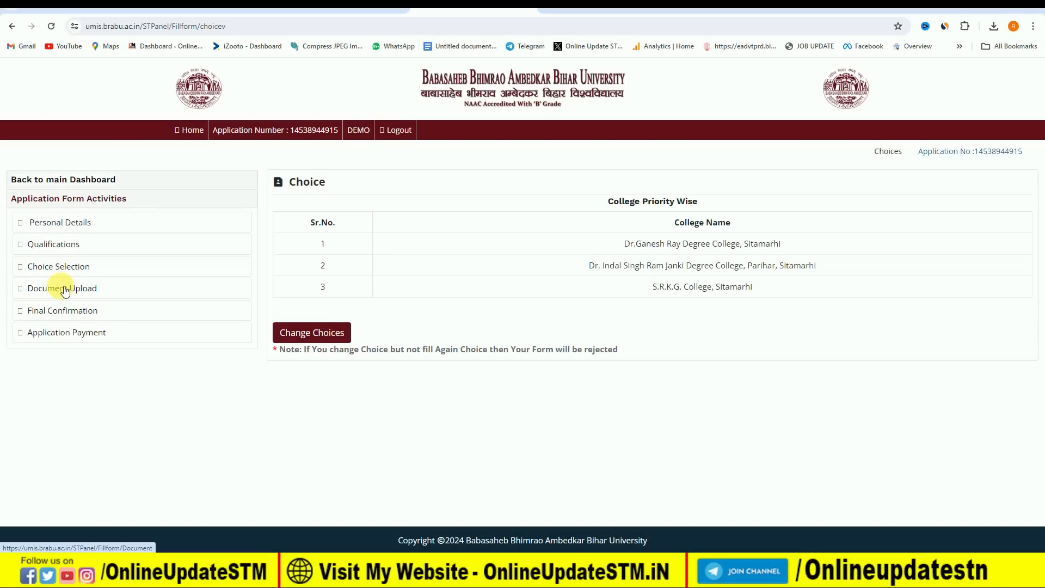
- Open the document upload section and submit the photo, signature and Aadhar card
{"action": "left_click", "coordinate": [64, 290]}
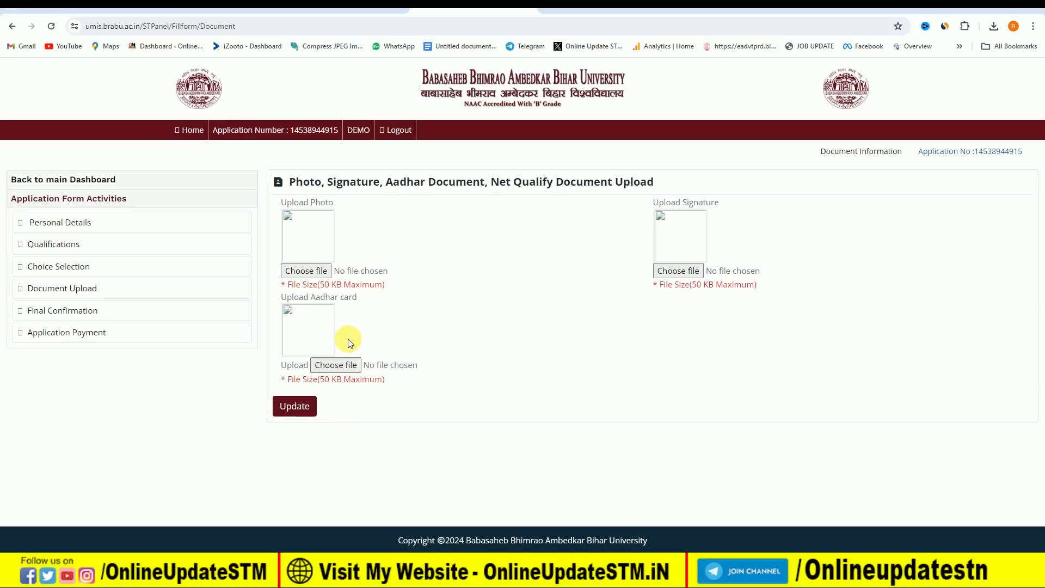
{"action": "left_click", "coordinate": [294, 407]}
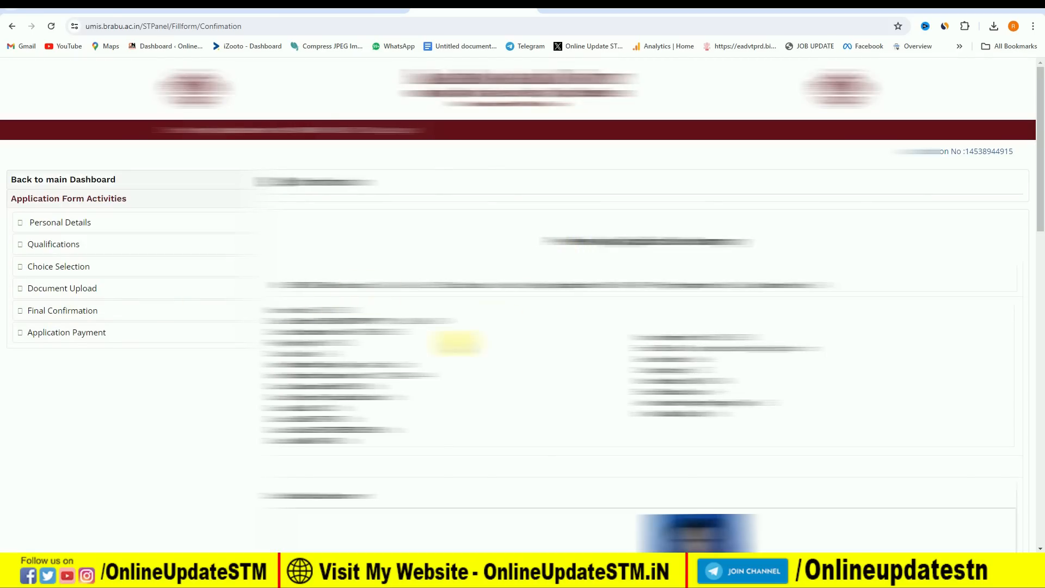
- Review the application details on the final confirmation page, agree with the terms and conditions, and confirm the form
{"action": "scroll", "coordinate": [532, 294], "scroll_direction": "down", "scroll_amount": 15}
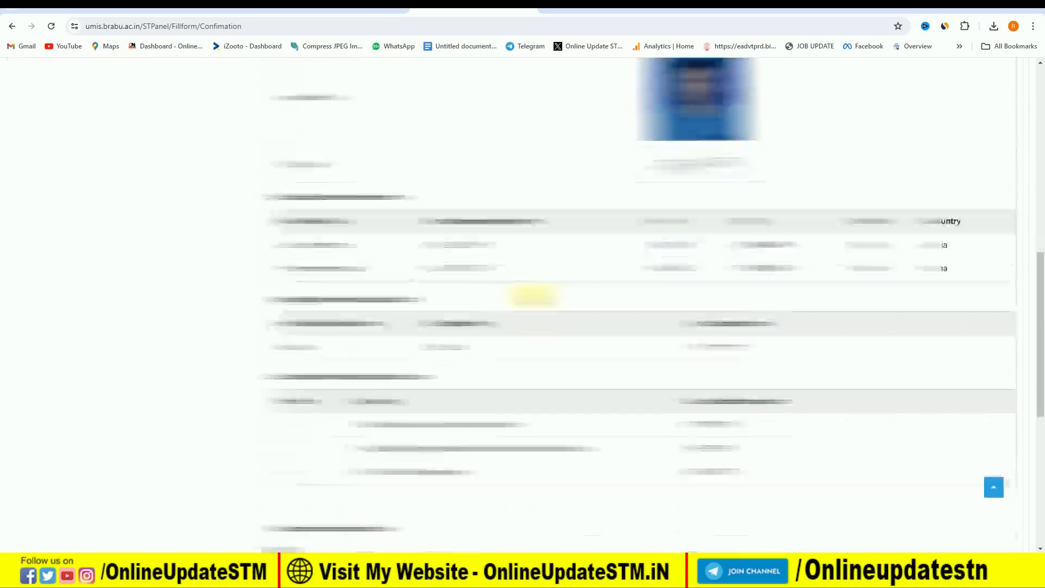
{"action": "scroll", "coordinate": [532, 294], "scroll_direction": "down", "scroll_amount": 2}
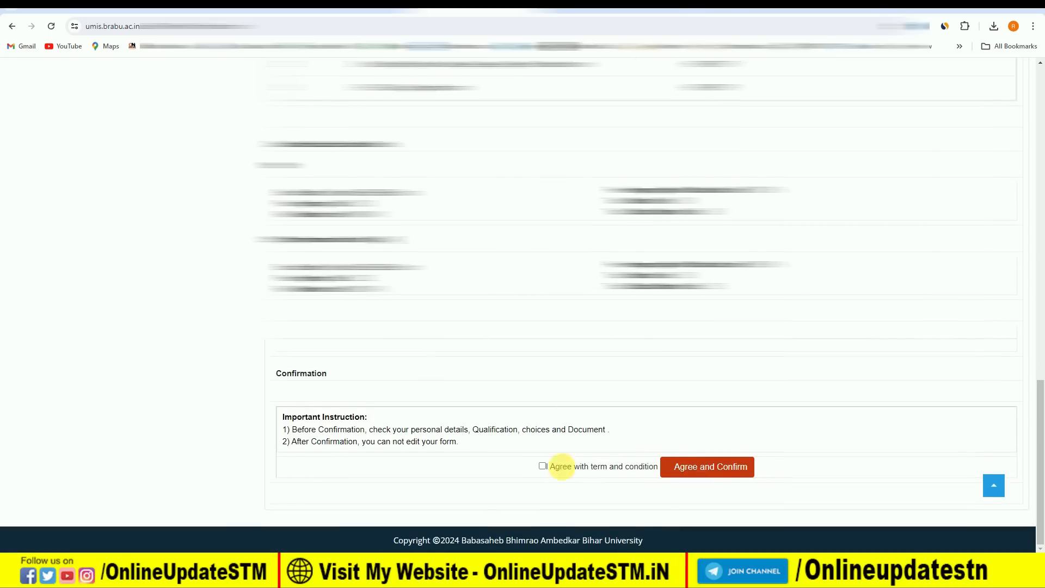
{"action": "left_click", "coordinate": [683, 471]}
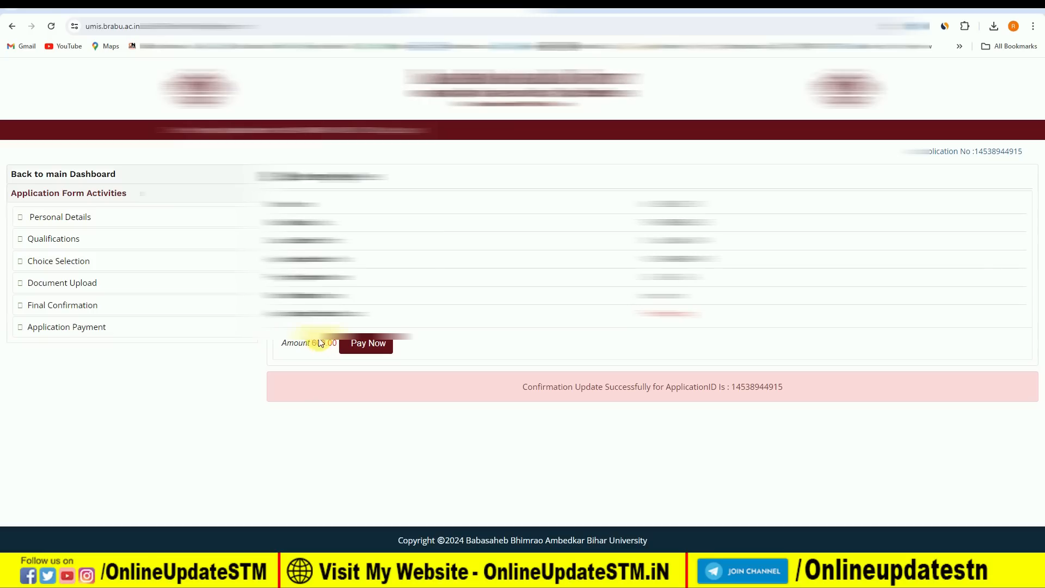
- Start the application fee payment with Scan QR as the payment mode and generate the QR code
{"action": "left_click", "coordinate": [367, 344]}
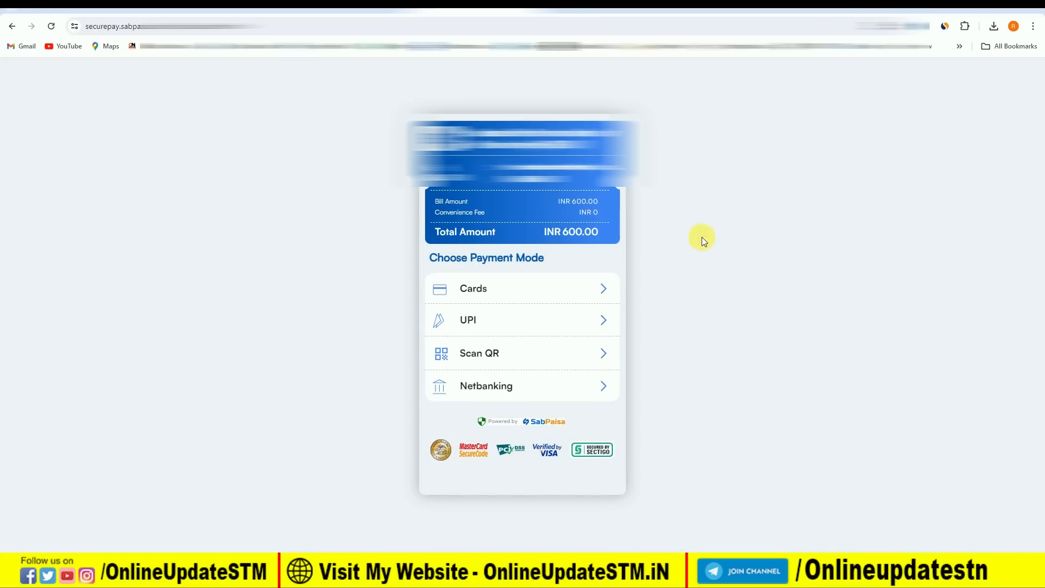
{"action": "left_click", "coordinate": [522, 356]}
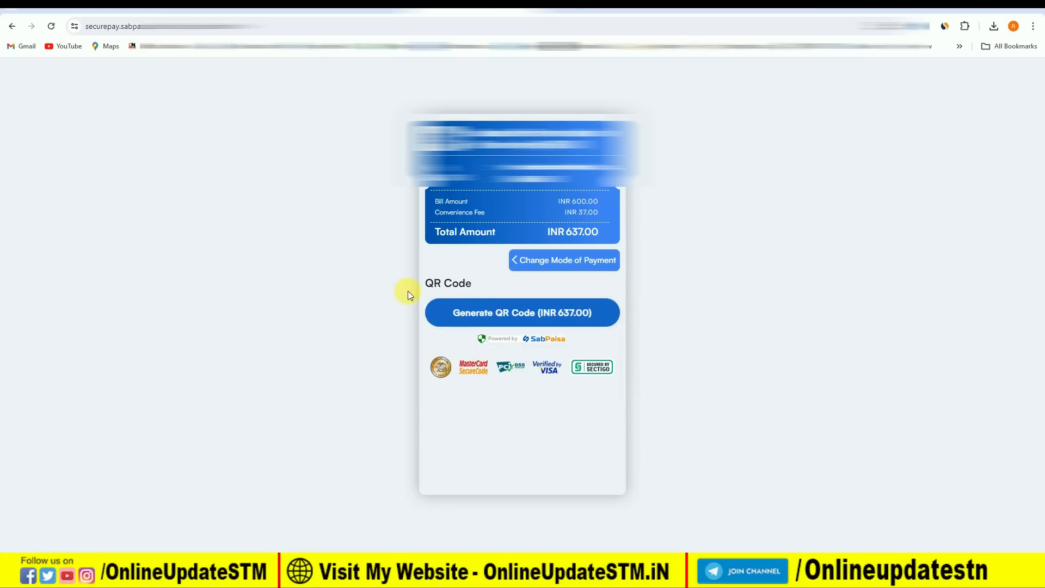
{"action": "left_click", "coordinate": [510, 318]}
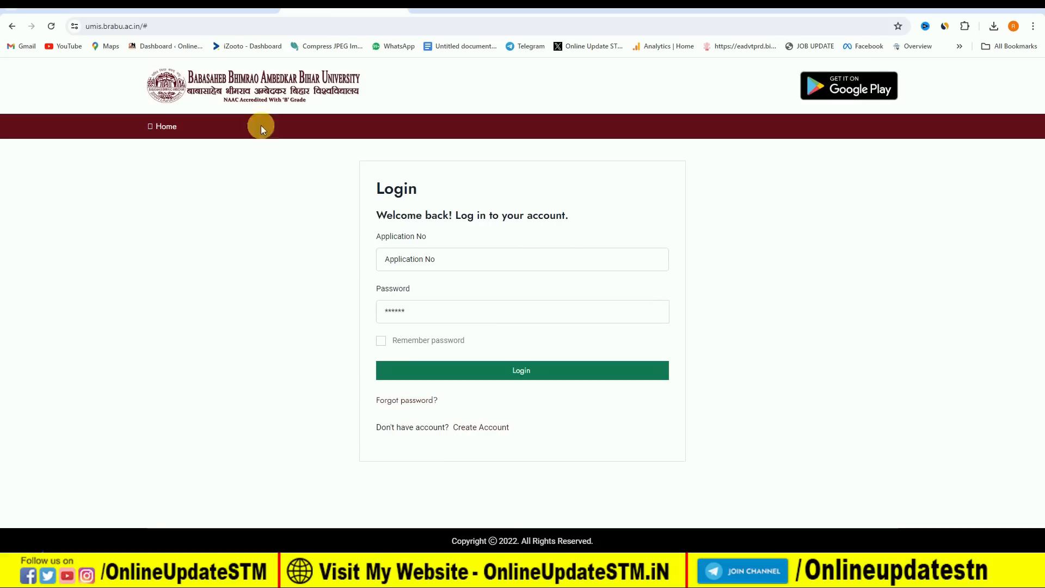
- View the Important Link table in the Bihar University admission article, return to the applicant login page and try to log in
{"action": "left_click", "coordinate": [229, 8]}
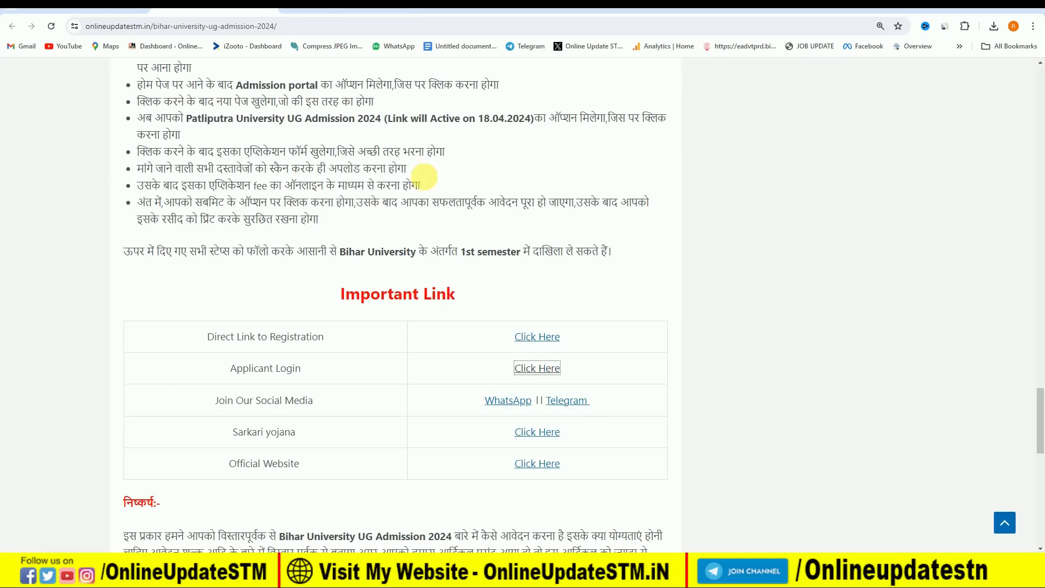
{"action": "left_click", "coordinate": [332, 10]}
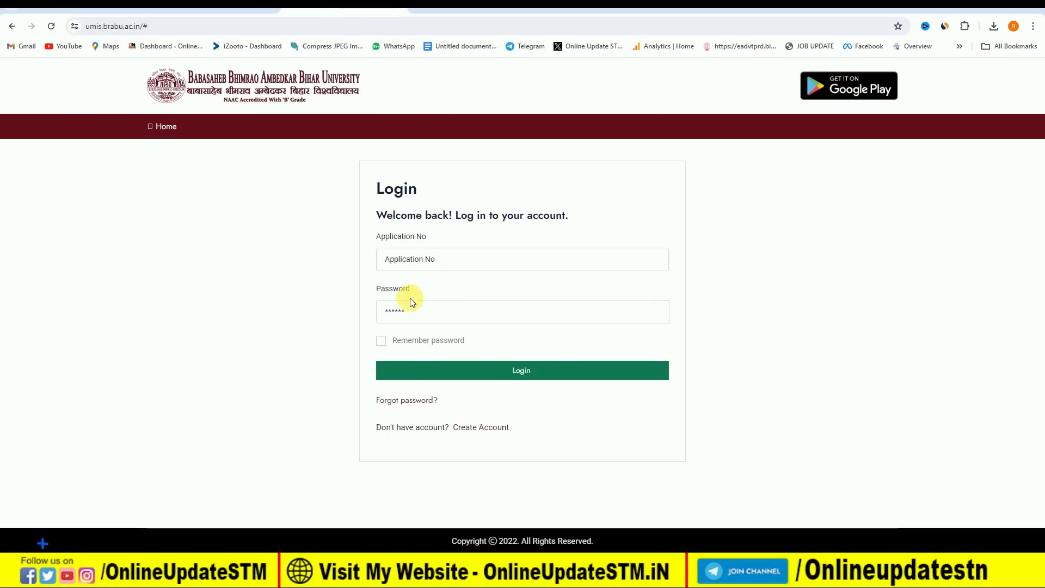
{"action": "left_click", "coordinate": [516, 377]}
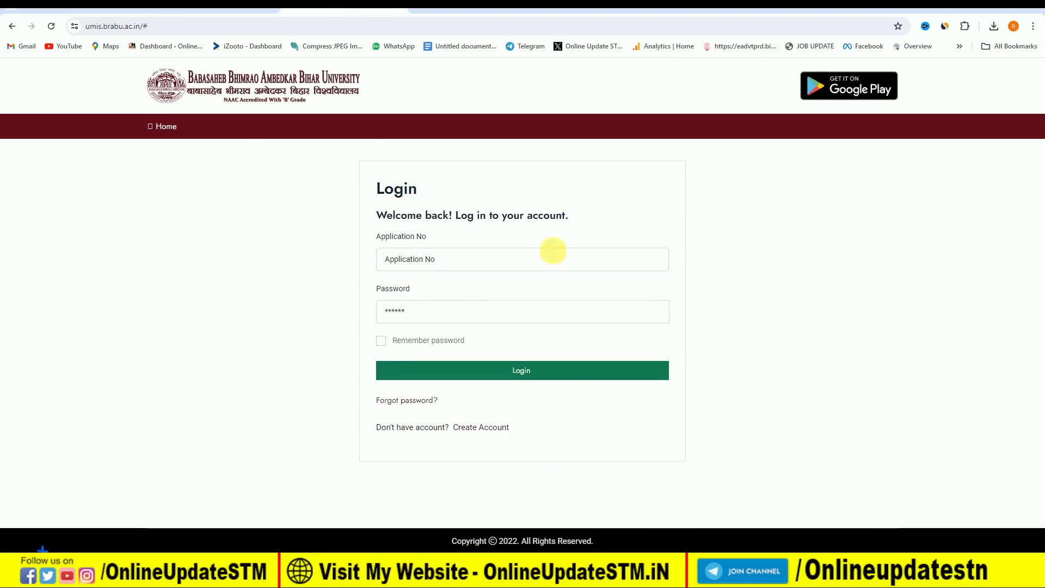